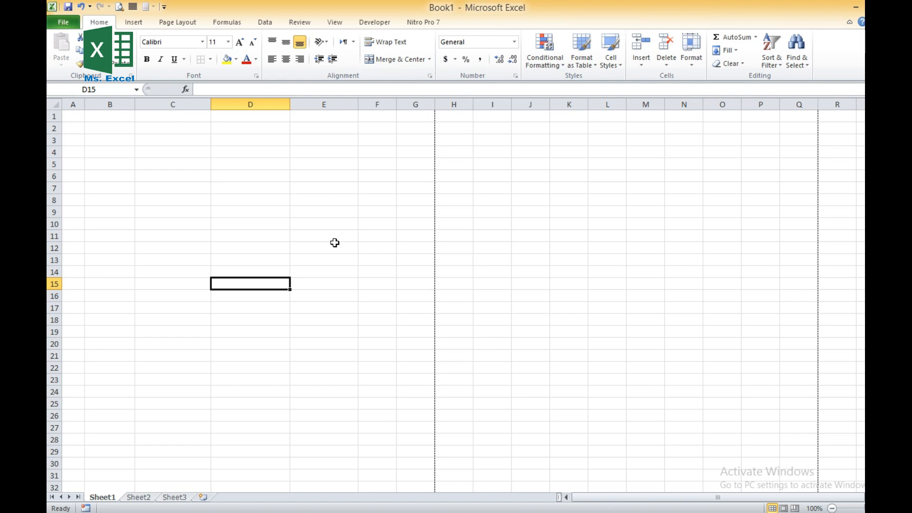
pyautogui.click(136, 23)
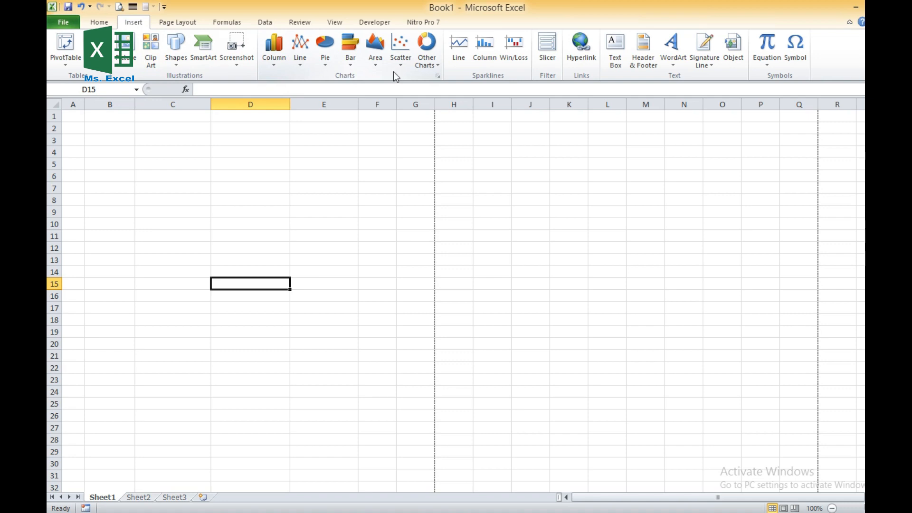
pyautogui.click(276, 69)
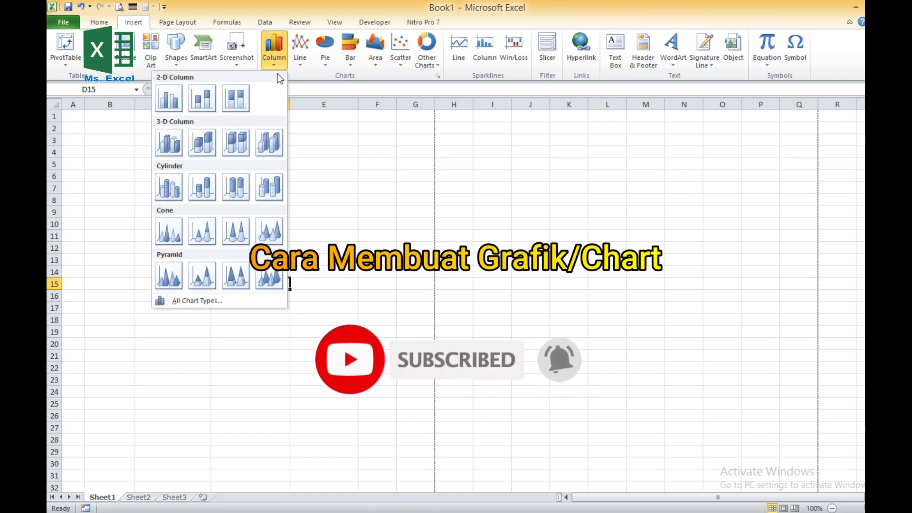
pyautogui.click(361, 133)
pyautogui.click(296, 196)
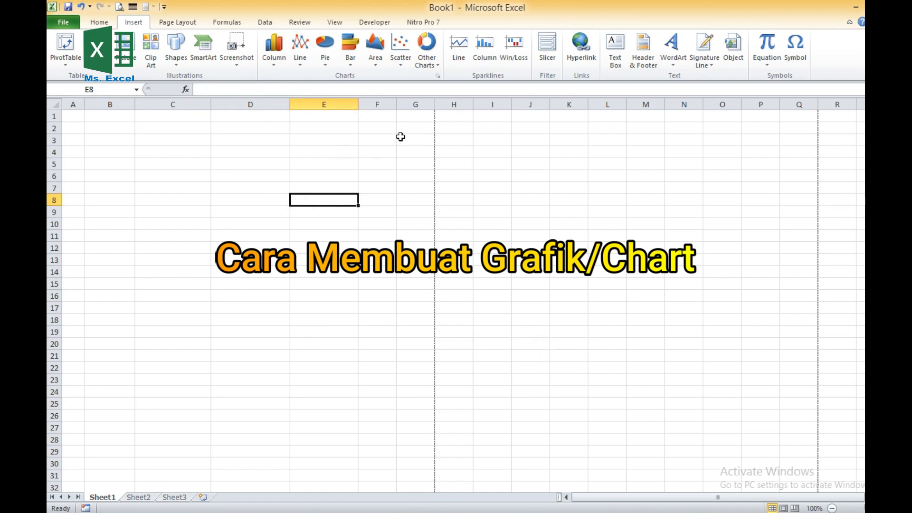
# - Enter the title DATA PENJUALAN TAHUN 2022 in cell A1
pyautogui.click(94, 145)
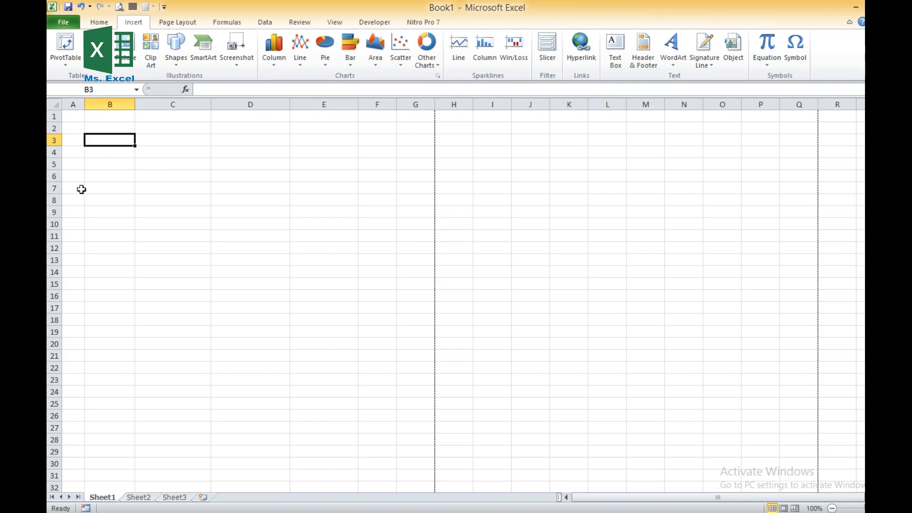
pyautogui.click(75, 131)
pyautogui.click(78, 116)
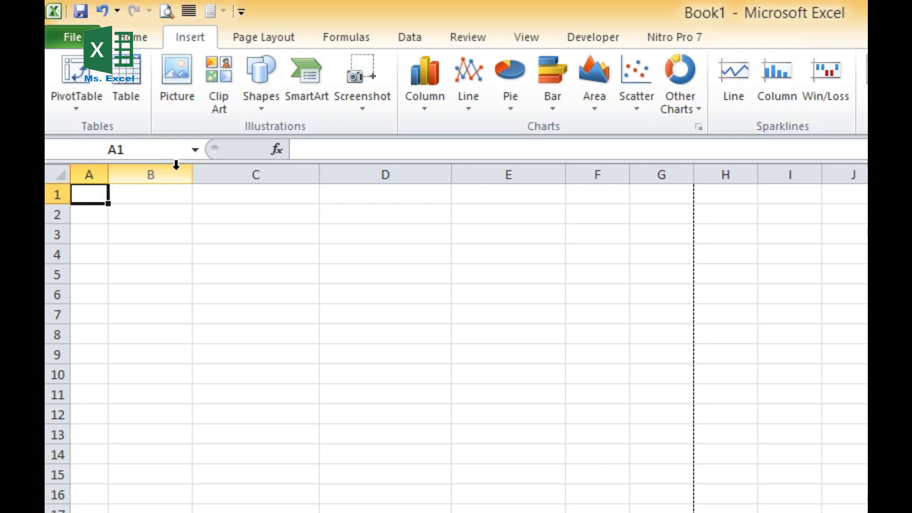
pyautogui.write('DATA PENJUALAN')
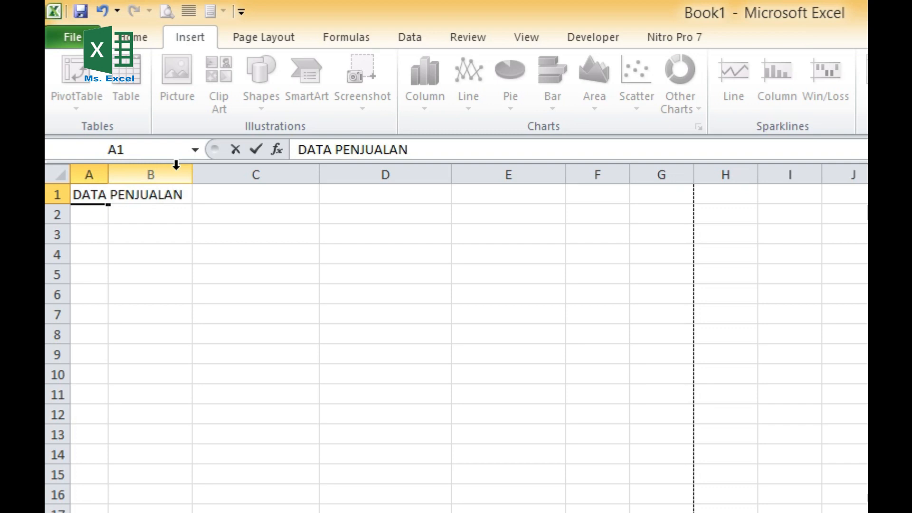
pyautogui.write(' TAHUN 2022')
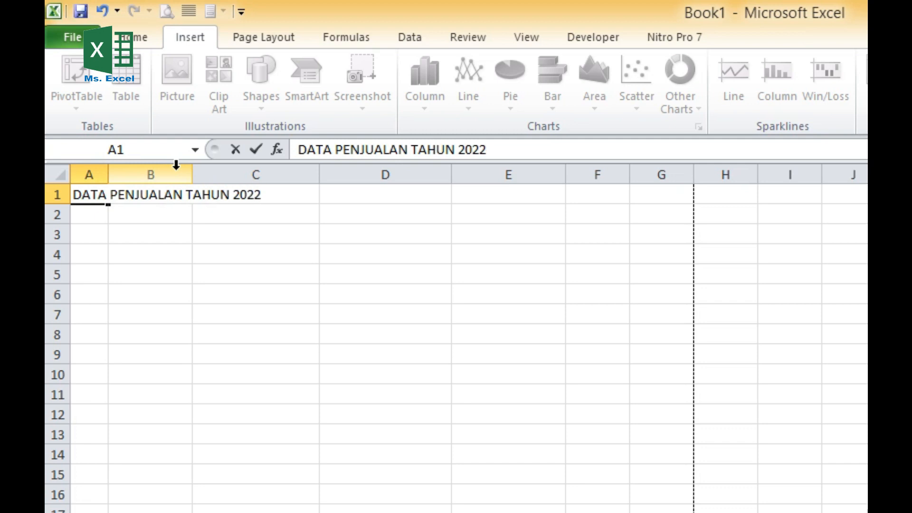
pyautogui.press('Return')
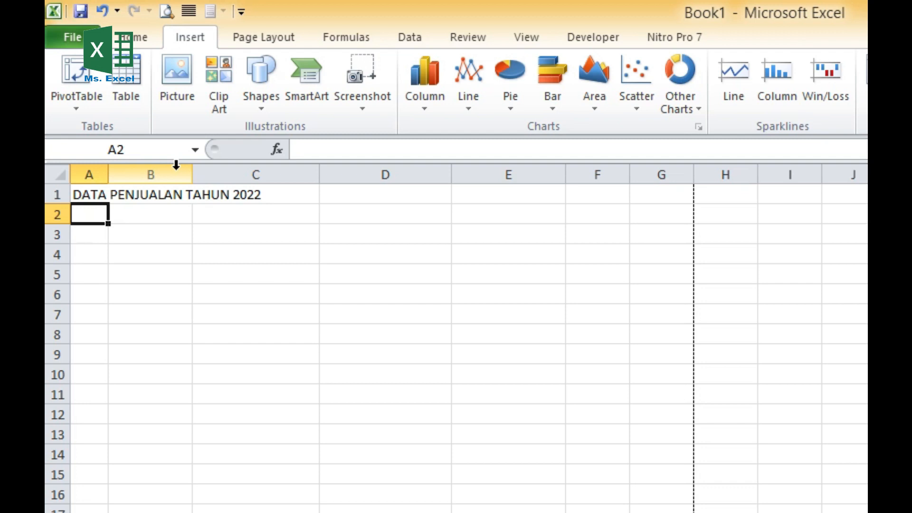
# - Enter the subtitle BULAN JANUARI- JUNI 2022 in cell A2
pyautogui.write('BULAN JAN')
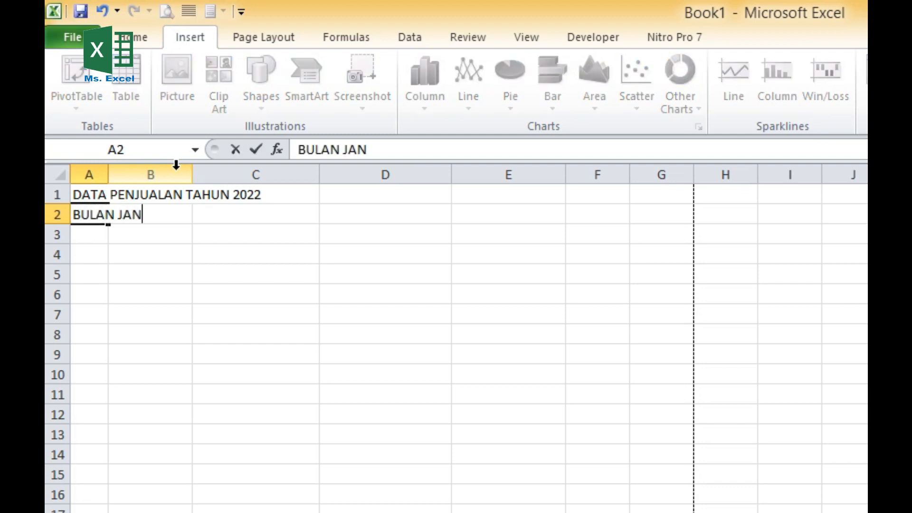
pyautogui.write('UARI-')
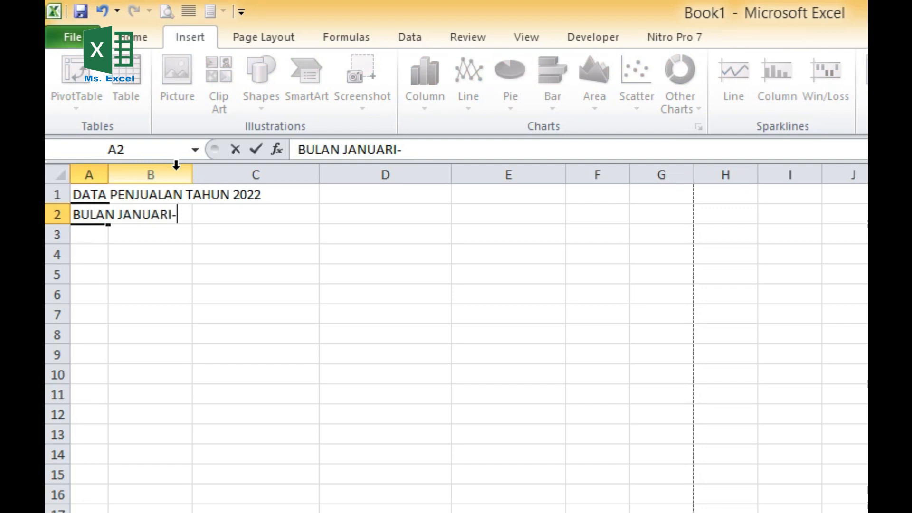
pyautogui.write(' JUNI')
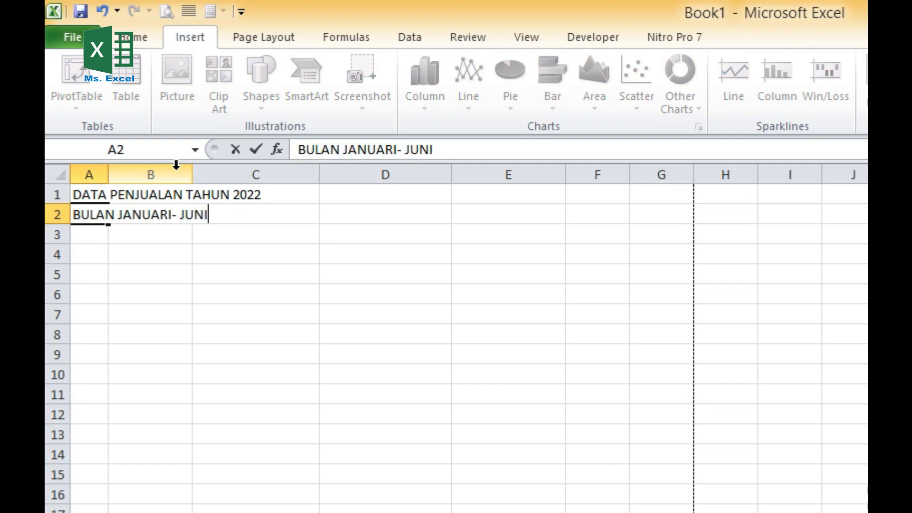
pyautogui.write(' 2022')
pyautogui.press('Return')
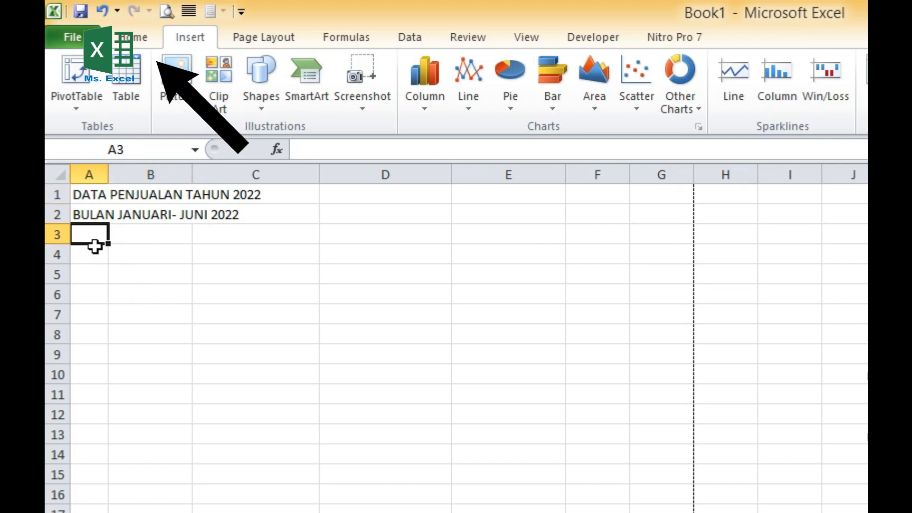
# - Enter the column headers NO in cell A3 and JUMLAH PENJUALAN in cell B3
pyautogui.write('NO')
pyautogui.press('Tab')
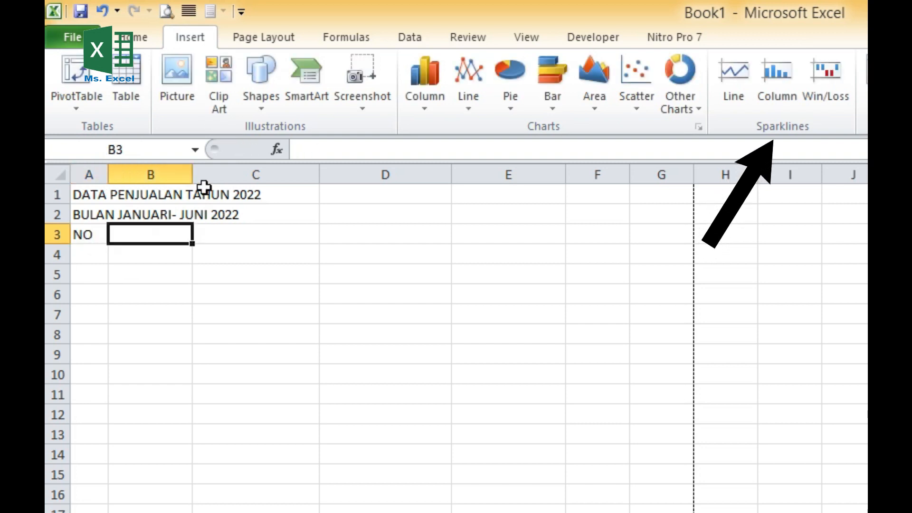
pyautogui.write('JUMLAH')
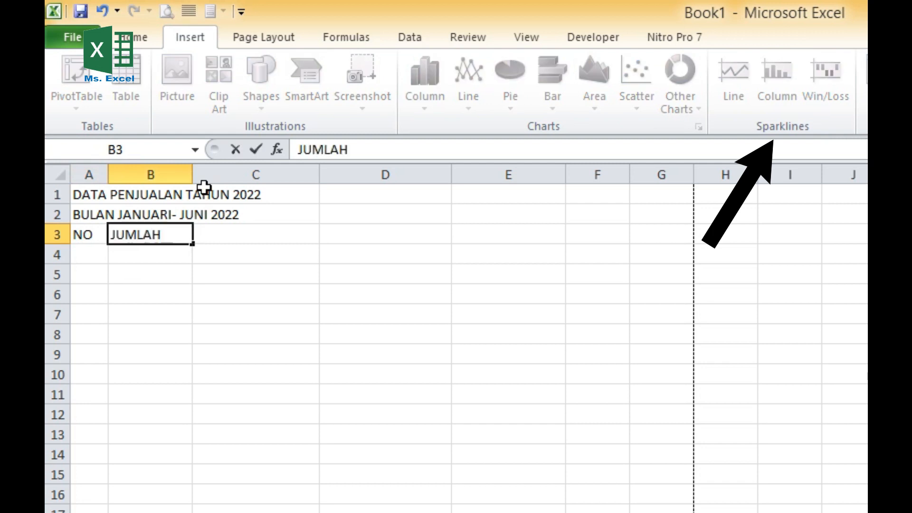
pyautogui.write(' PENJUALAN')
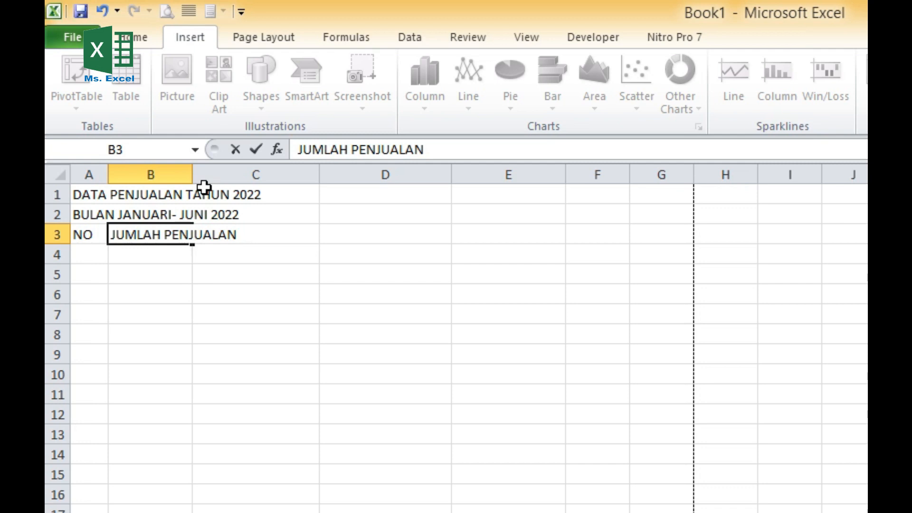
pyautogui.press('Tab')
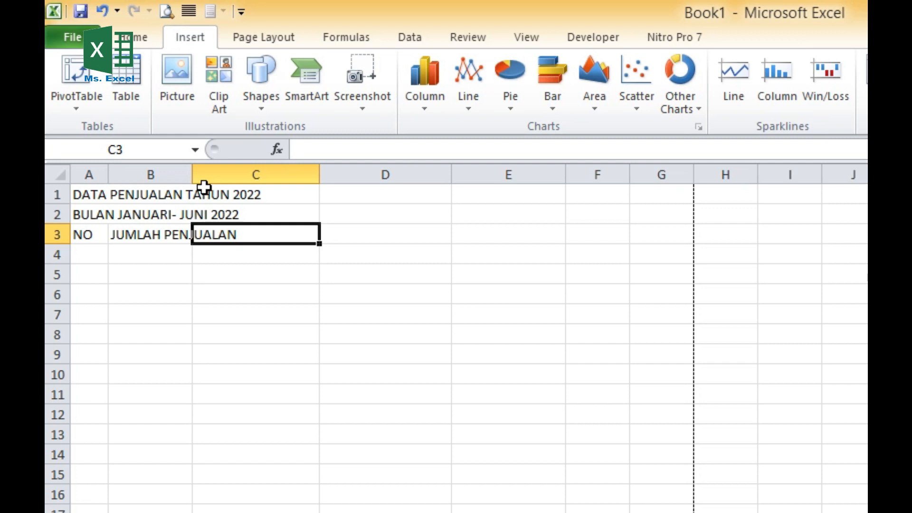
# - Replace the header in cell B3 with BULAN
pyautogui.press('Left')
pyautogui.click(180, 267)
pyautogui.click(145, 237)
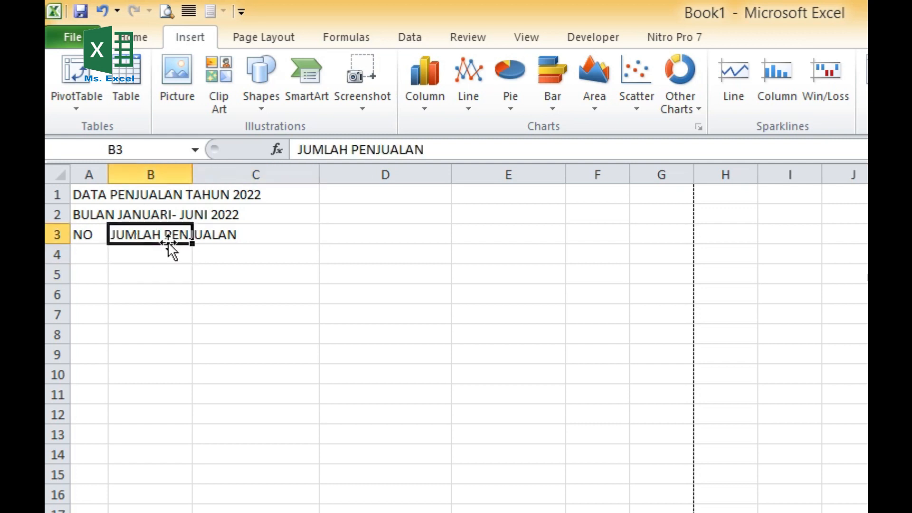
pyautogui.write('BULAN')
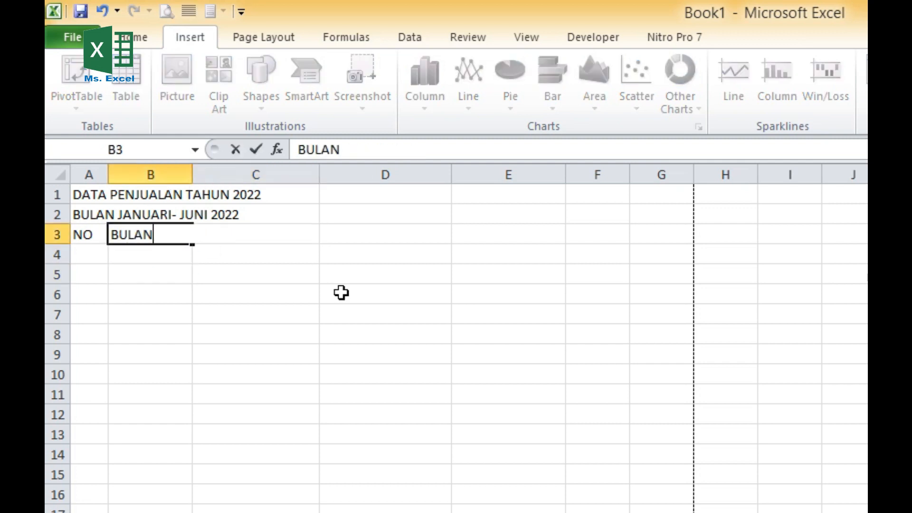
pyautogui.press('Tab')
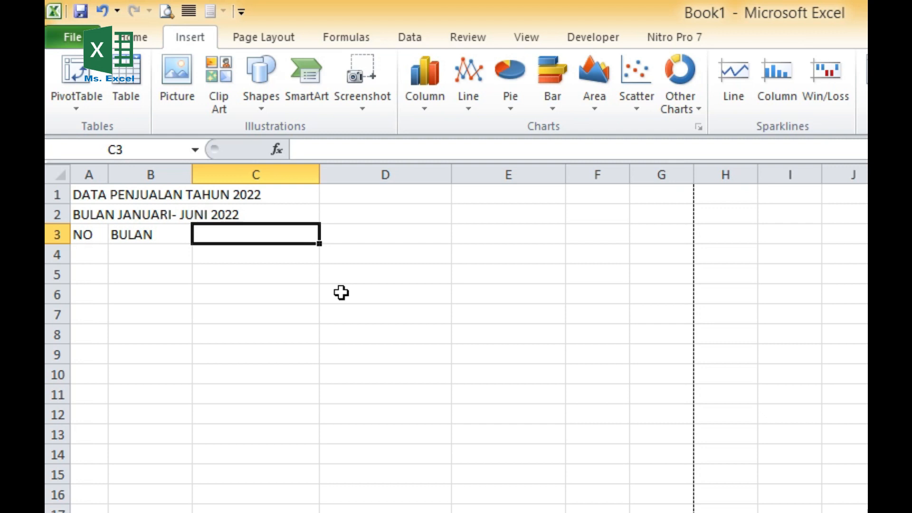
# - Enter the headers PENJUALAN, MODAL and KEUNTUNGAN in cells C3, D3 and E3
pyautogui.write('PENJUALAN')
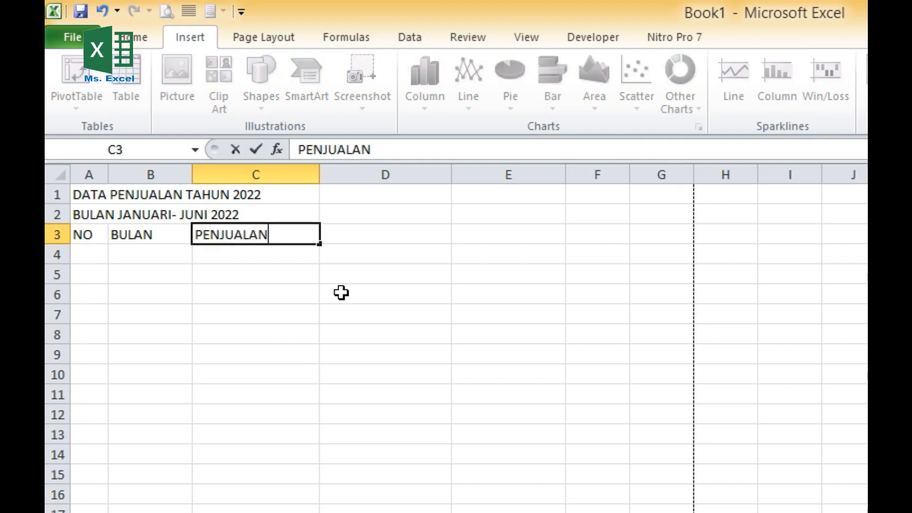
pyautogui.press('Tab')
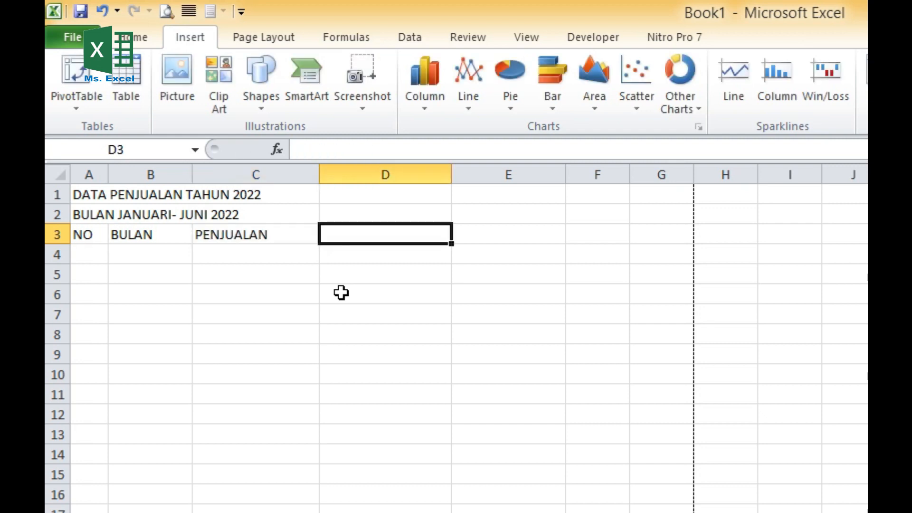
pyautogui.write('MODAL')
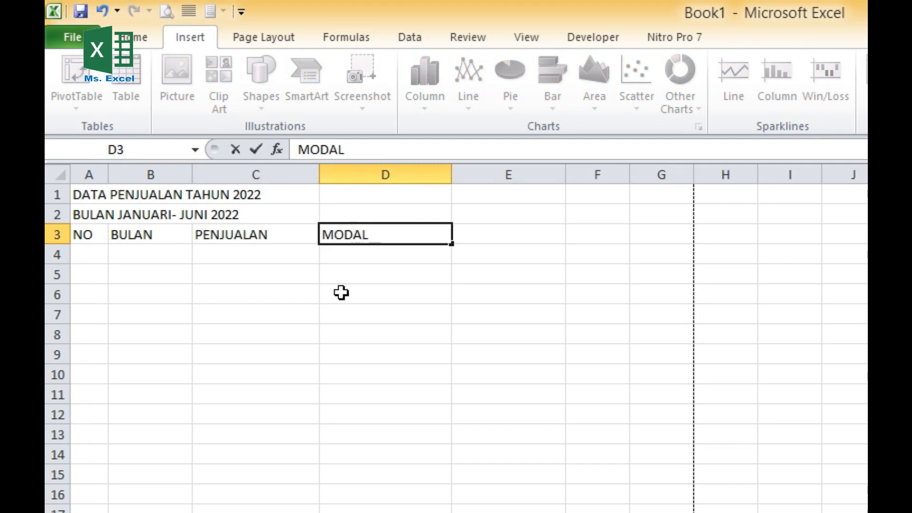
pyautogui.press('Tab')
pyautogui.write('KEUNTUNGAN')
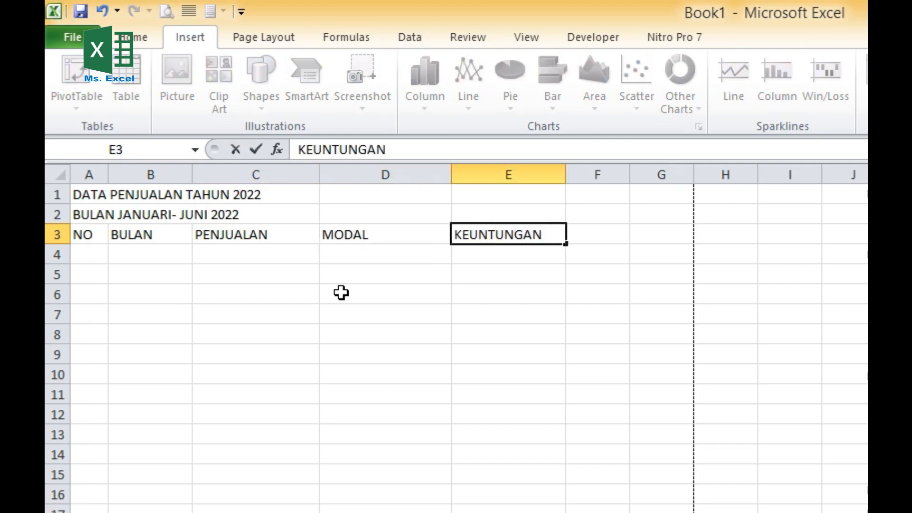
pyautogui.click(341, 292)
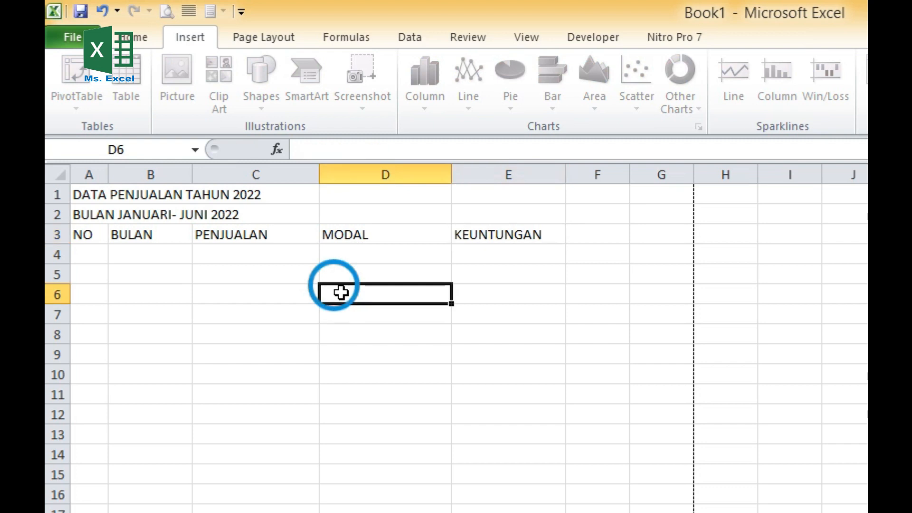
# - Number the rows 1 to 6 in A4:A9 by entering 1 and 2 and filling the series down
pyautogui.click(90, 255)
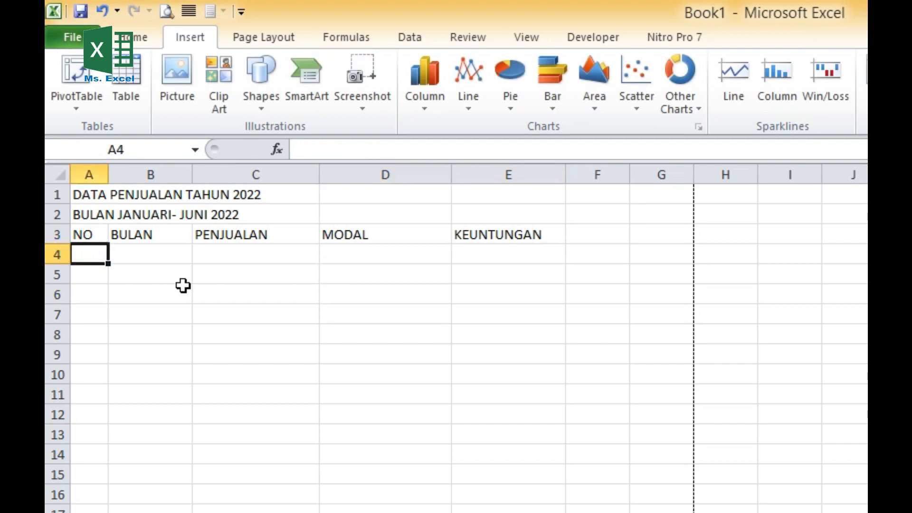
pyautogui.write('1')
pyautogui.press('Return')
pyautogui.write('2')
pyautogui.press('Return')
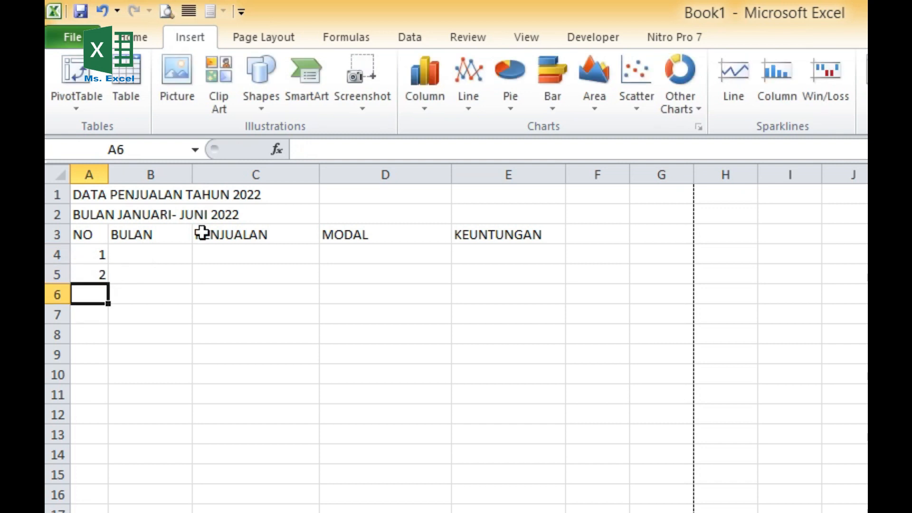
pyautogui.click(95, 257)
pyautogui.moveTo(92, 254); pyautogui.dragTo(95, 357)
# - List the months JANUARI, FEBRUARI, MARET, APRIL, MEI and JUNI in cells B4 to B9
pyautogui.click(155, 254)
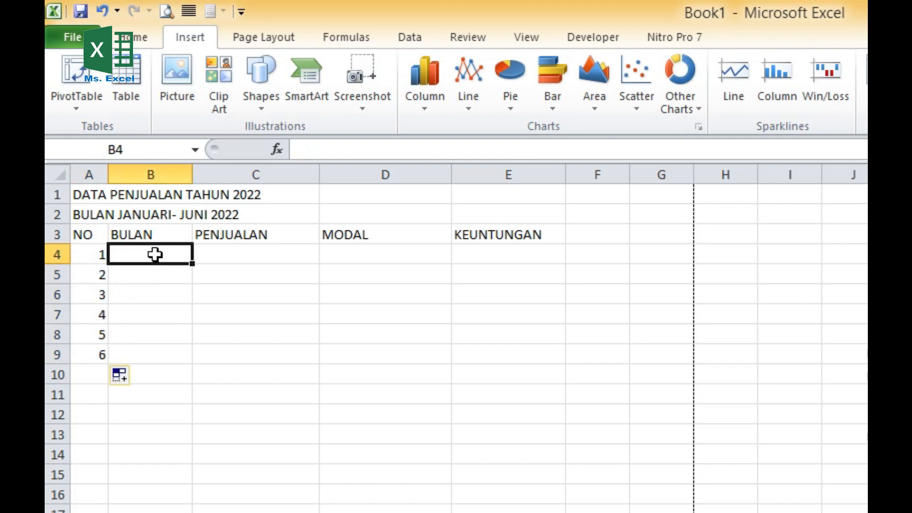
pyautogui.write('JANUARI')
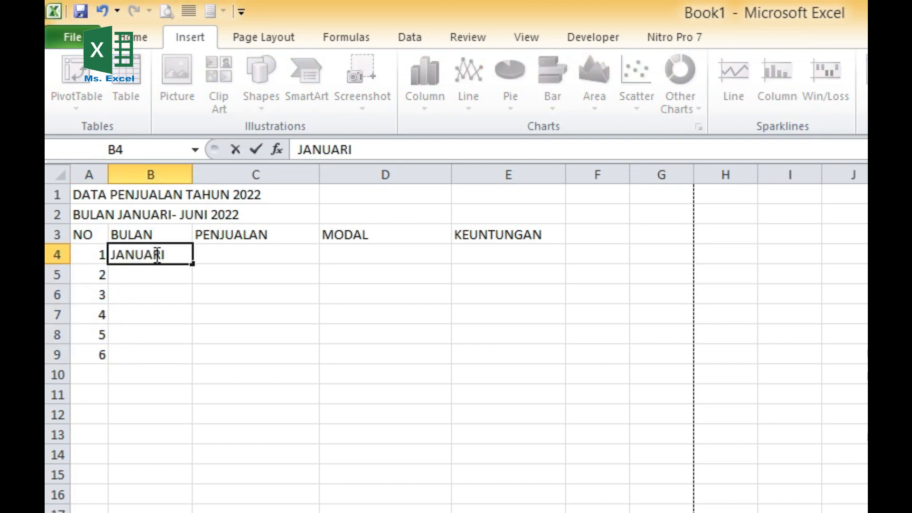
pyautogui.press('Return')
pyautogui.write('FEBRUARI')
pyautogui.press('Return')
pyautogui.write('MARET')
pyautogui.press('Return')
pyautogui.write('APRIL')
pyautogui.press('Return')
pyautogui.write('MEI')
pyautogui.press('Return')
pyautogui.write('JUNI')
pyautogui.press('Return')
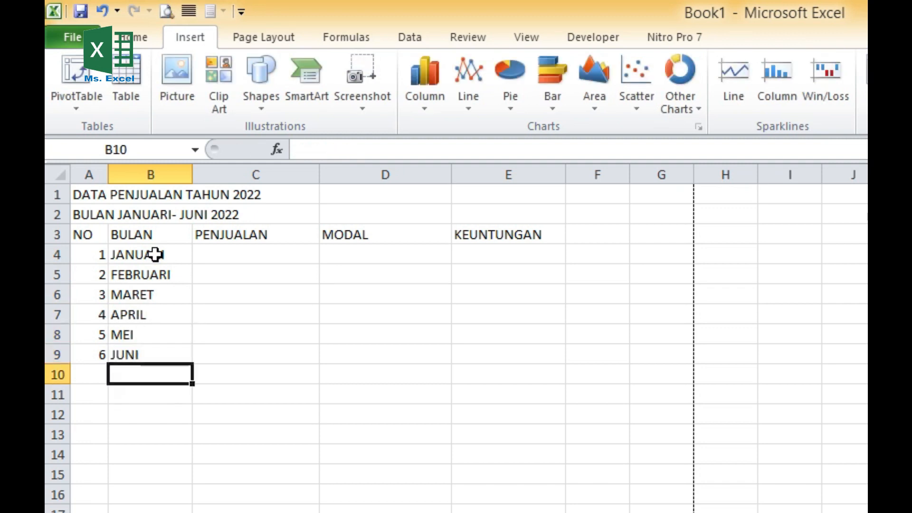
# - Enter the January to March sales 5000000, 4500000 and 35000000 in cells C4 to C6
pyautogui.click(243, 248)
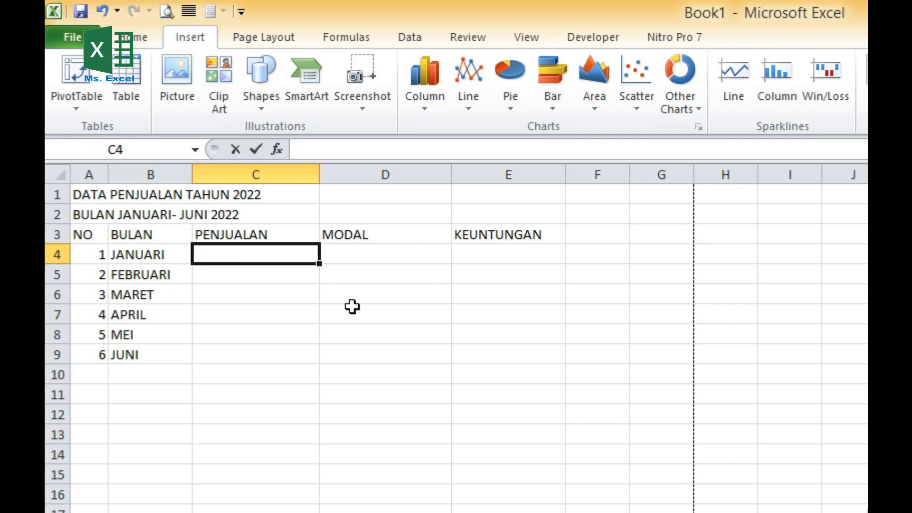
pyautogui.write('5000000')
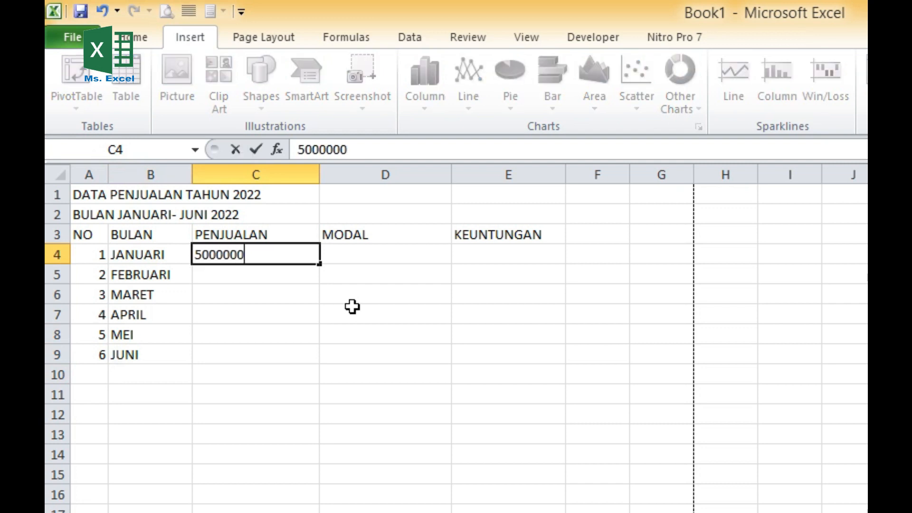
pyautogui.press('Return')
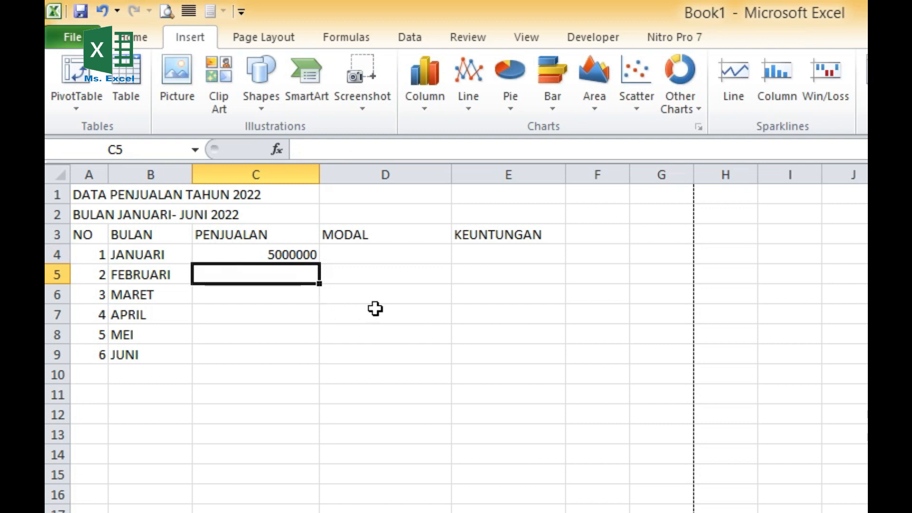
pyautogui.write('4500000')
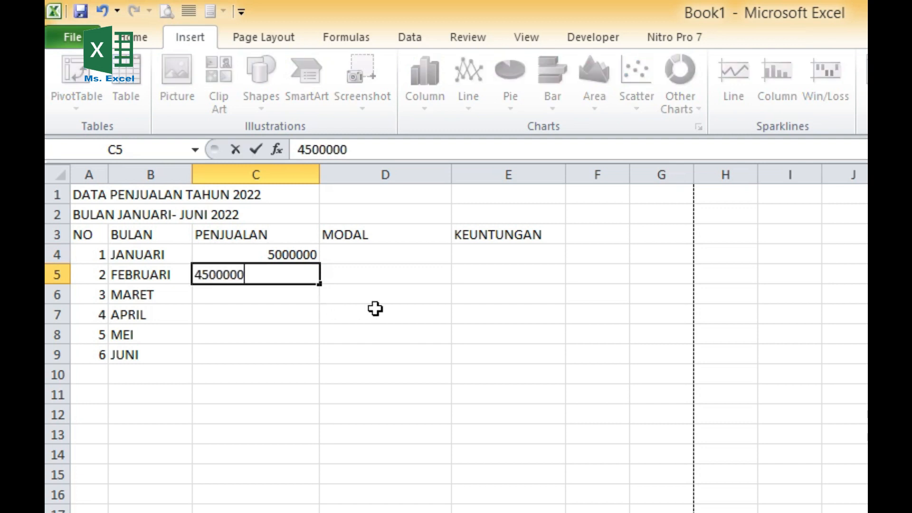
pyautogui.press('Return')
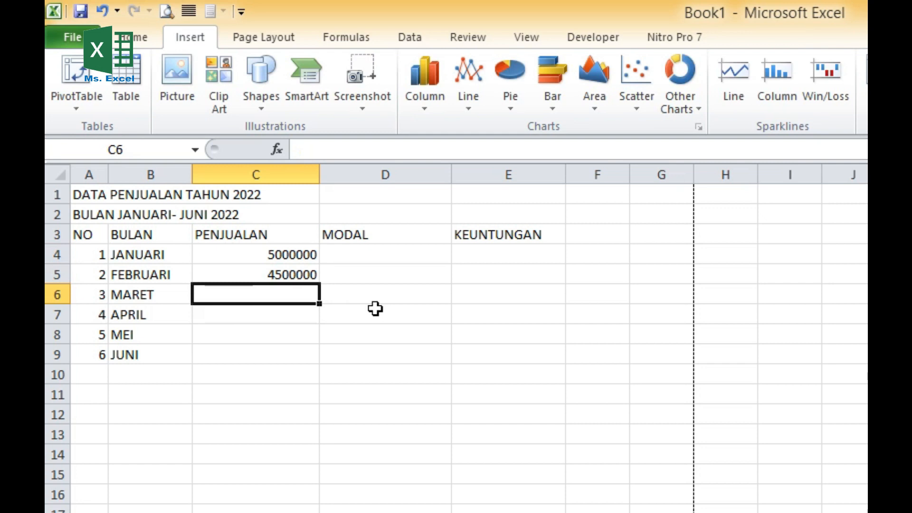
pyautogui.write('35000')
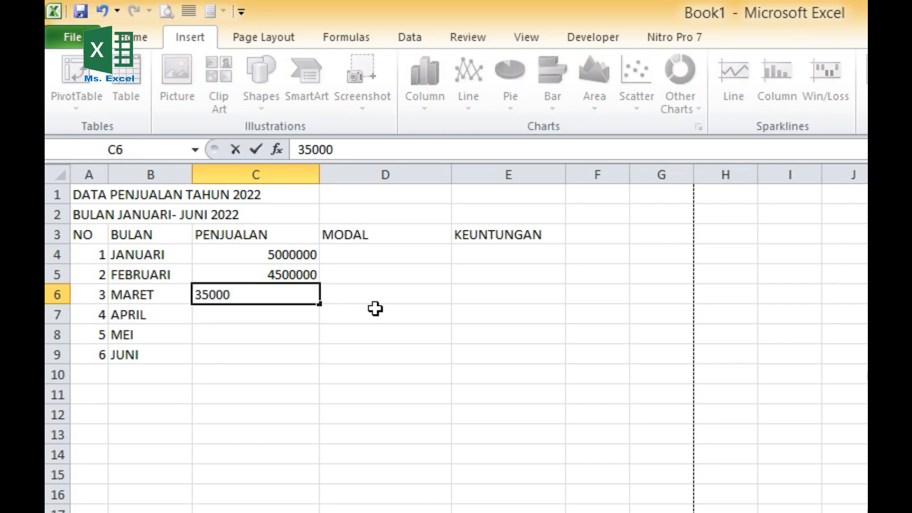
pyautogui.write('000')
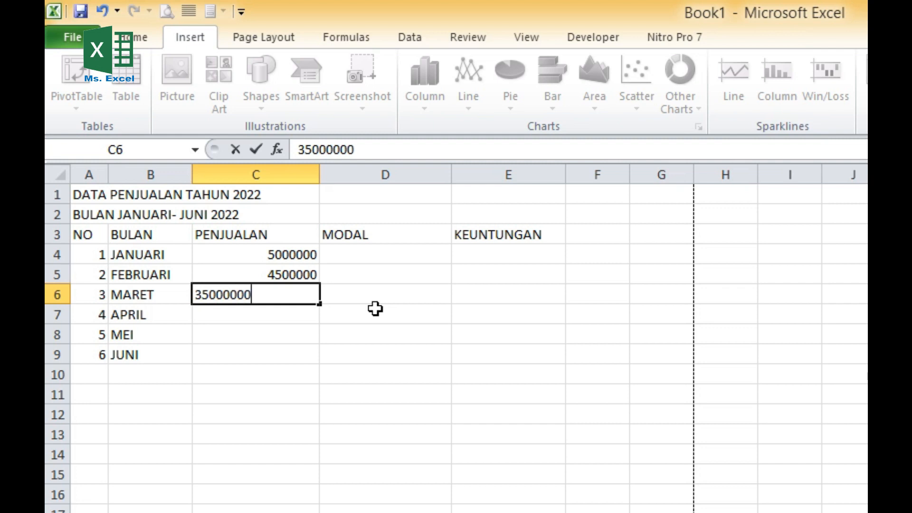
pyautogui.press('Return')
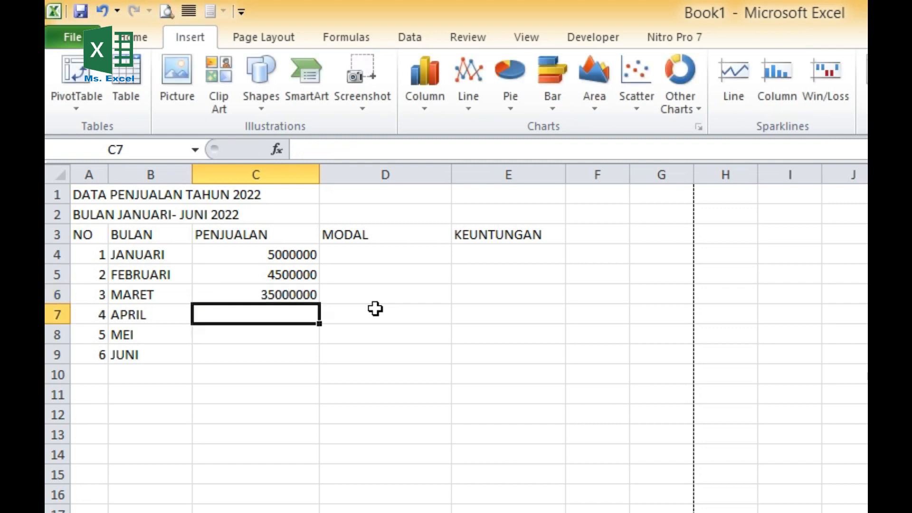
# - Enter the April to June sales 5000000, 5500000 and 6000000 in cells C7 to C9
pyautogui.write('5000000')
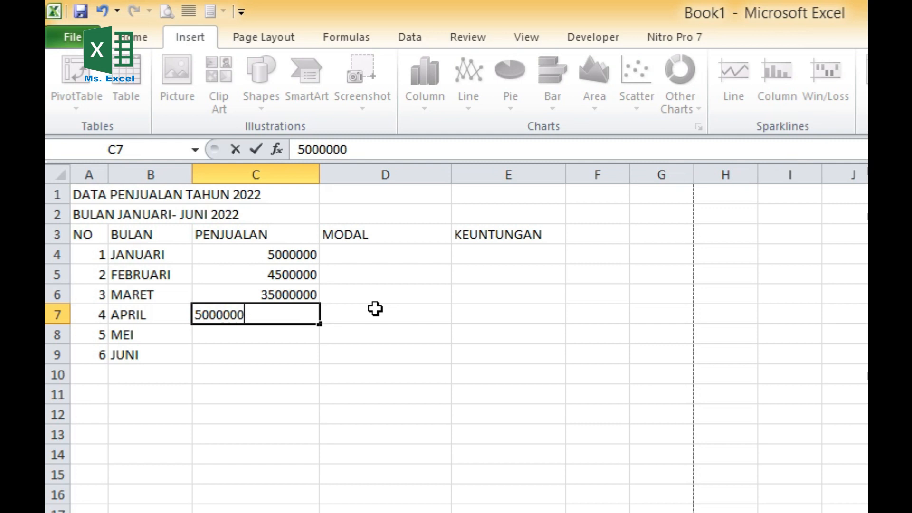
pyautogui.press('Return')
pyautogui.write('55000')
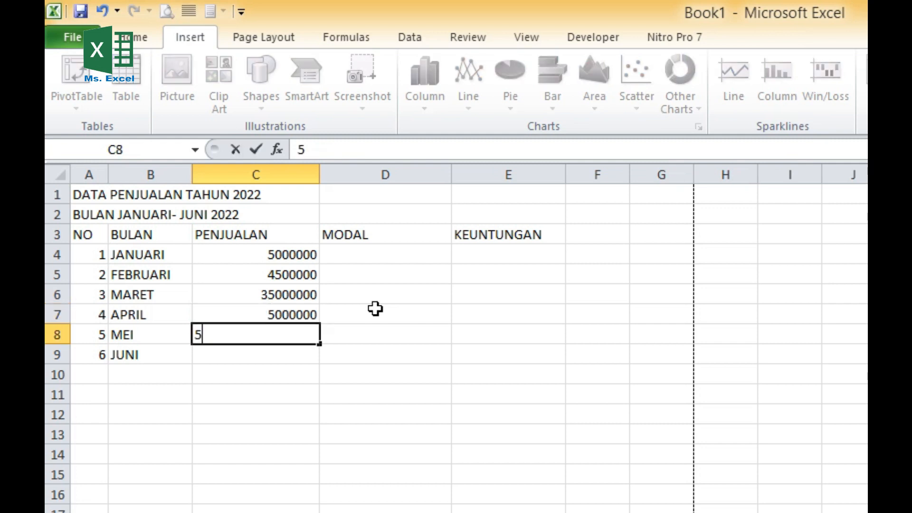
pyautogui.write('00')
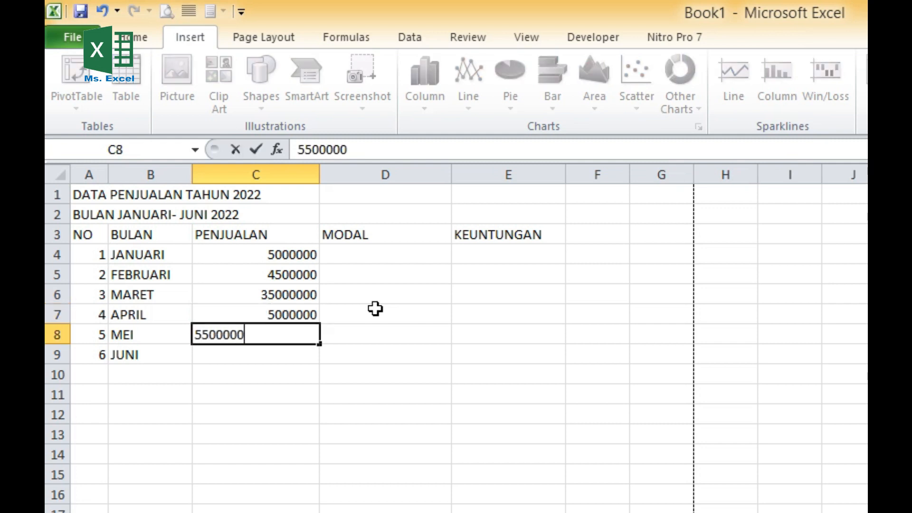
pyautogui.press('Return')
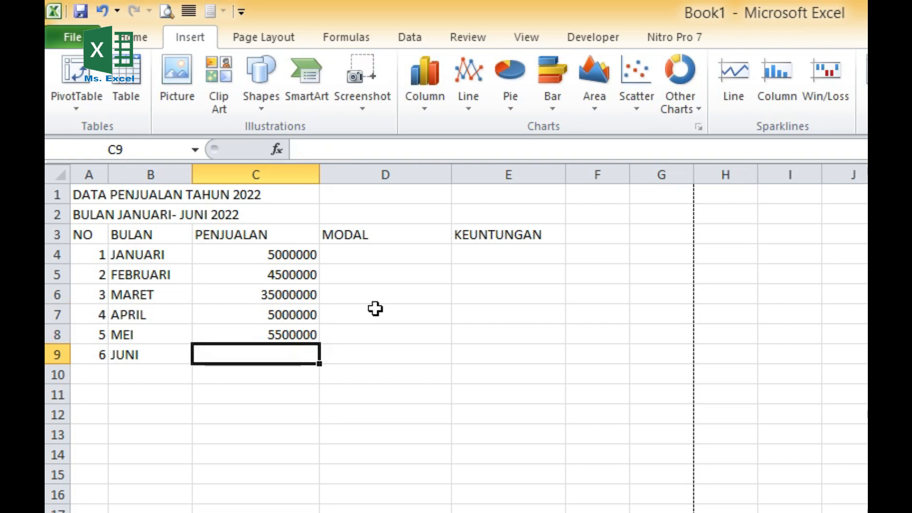
pyautogui.write('6000000')
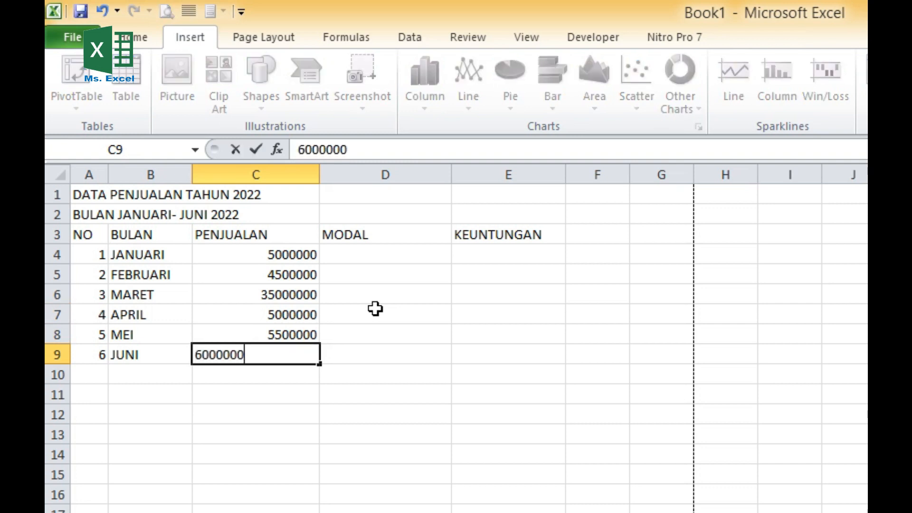
pyautogui.press('Return')
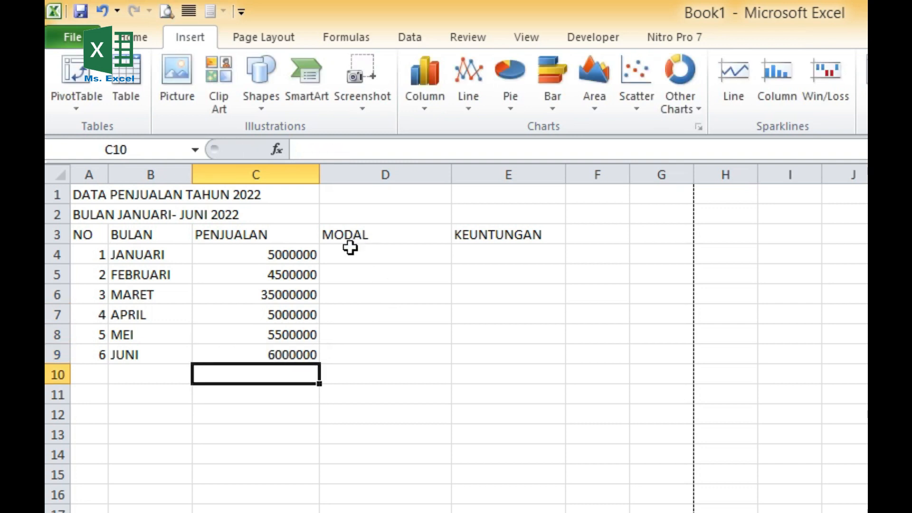
# - Enter 3000000 as the MODAL value in D4 and fill it down to D9
pyautogui.click(365, 256)
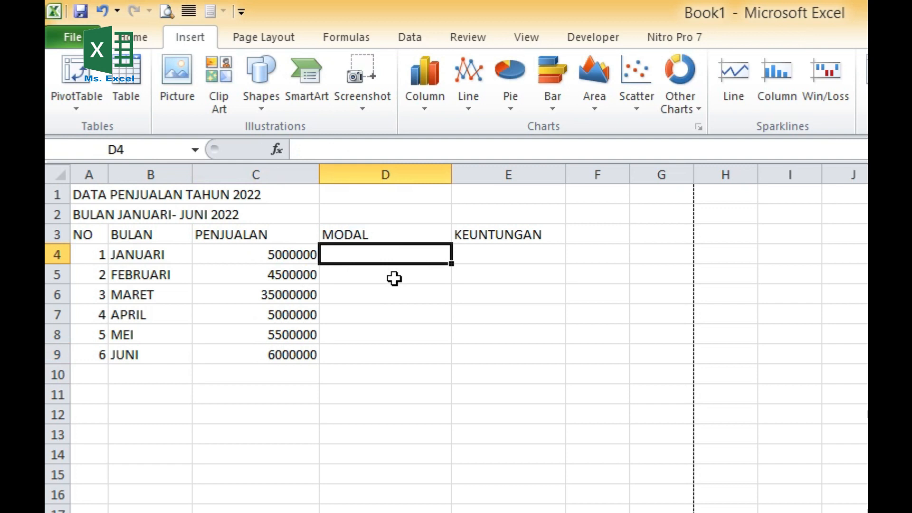
pyautogui.write('3000000')
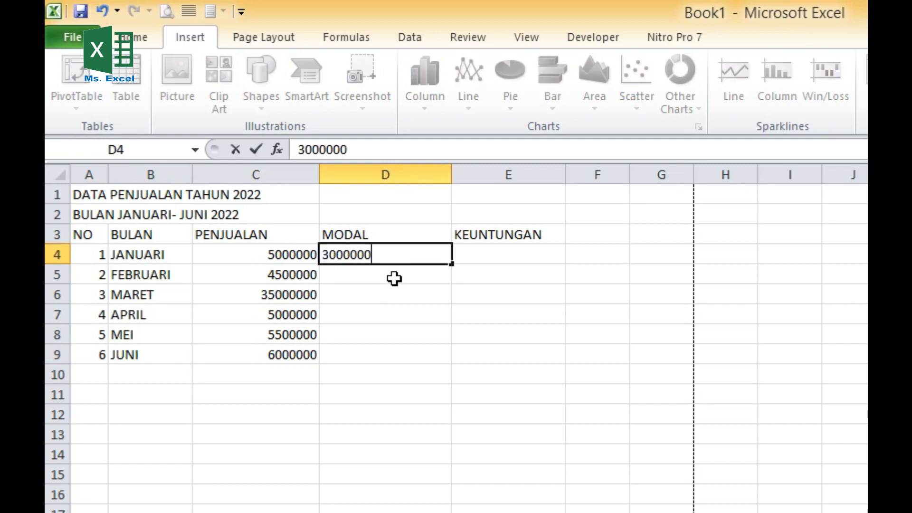
pyautogui.press('Return')
pyautogui.click(401, 255)
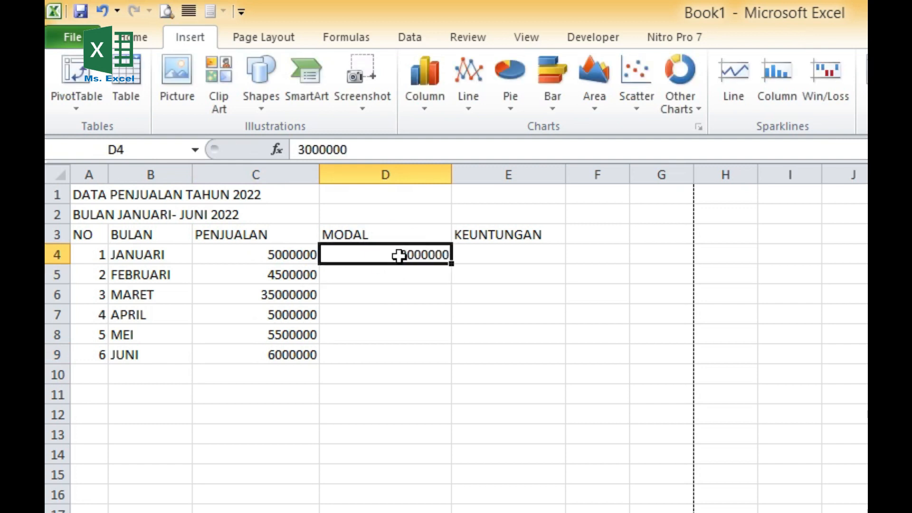
pyautogui.moveTo(451, 266); pyautogui.dragTo(444, 362)
# - Calculate KEUNTUNGAN in E4 with the formula =C4-D4 and fill it down to E9
pyautogui.click(532, 254)
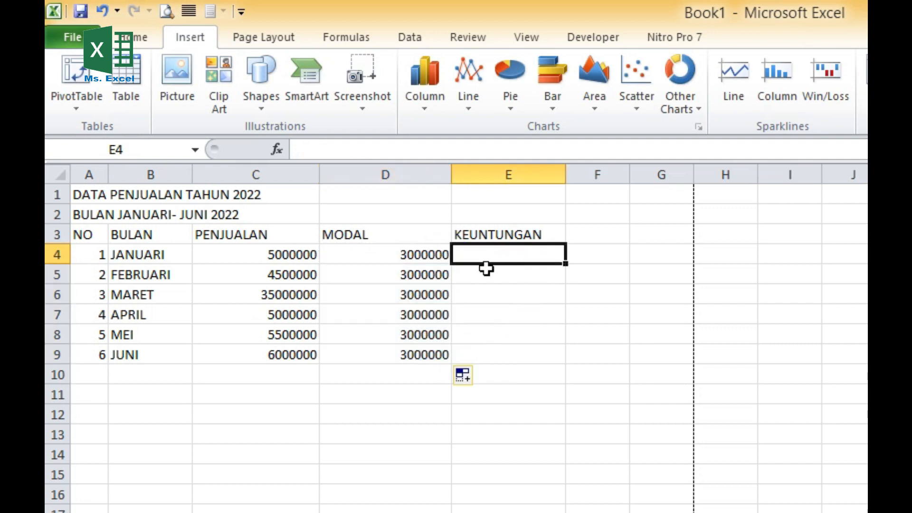
pyautogui.write('=')
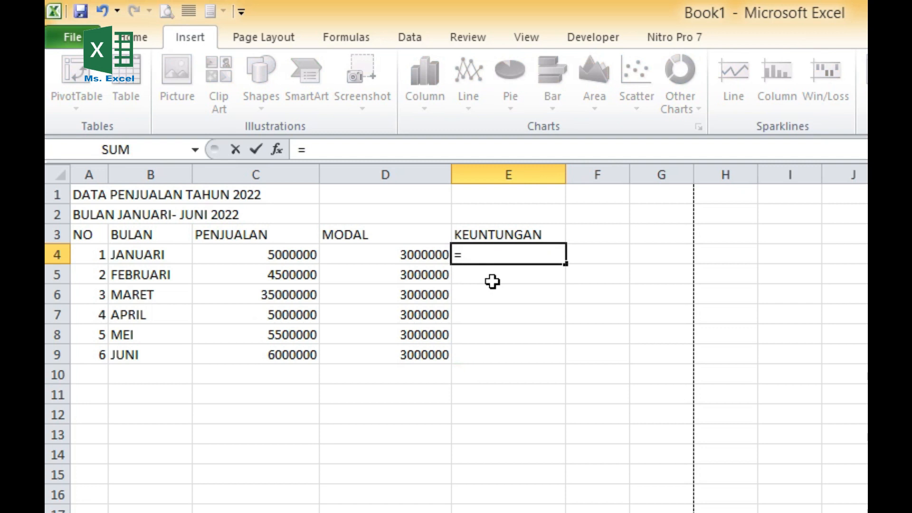
pyautogui.click(285, 257)
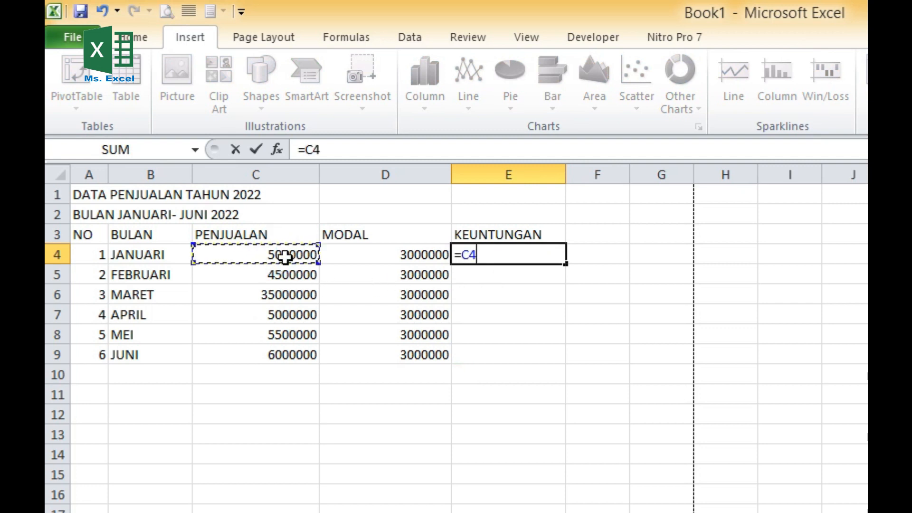
pyautogui.write('-')
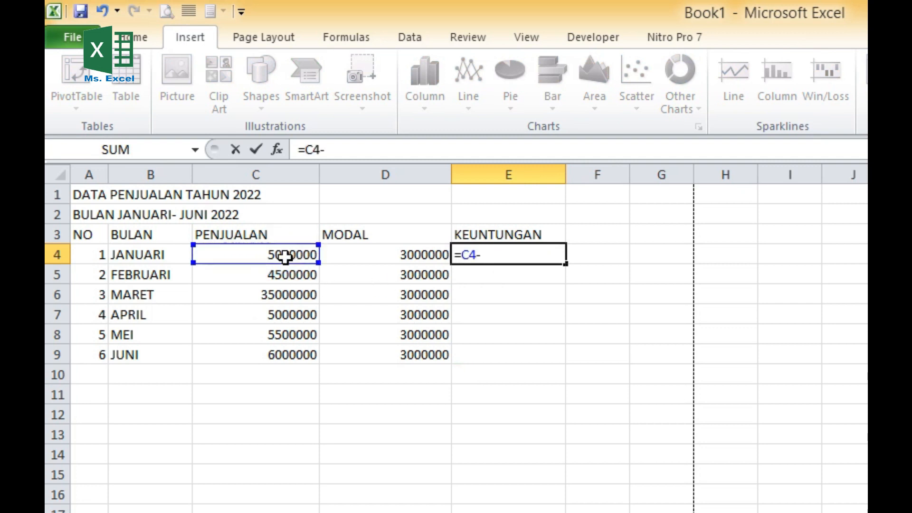
pyautogui.click(376, 255)
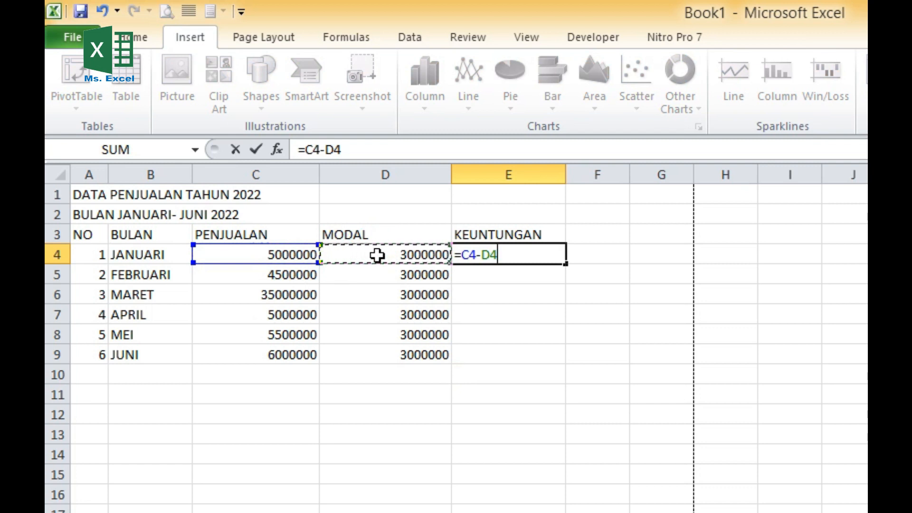
pyautogui.press('Return')
pyautogui.click(513, 255)
pyautogui.moveTo(565, 264); pyautogui.dragTo(561, 362)
# - Apply All Borders to the table range A3:E9
pyautogui.moveTo(84, 238); pyautogui.dragTo(516, 351)
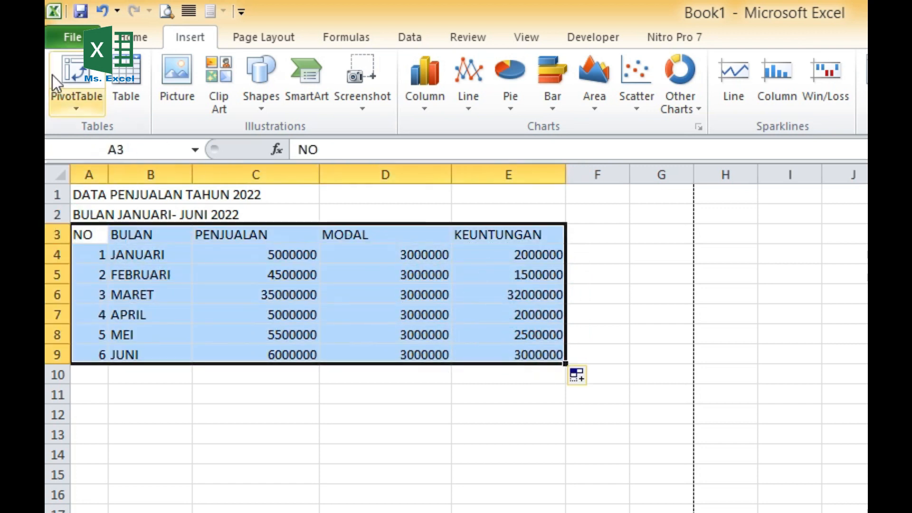
pyautogui.click(118, 40)
pyautogui.click(318, 99)
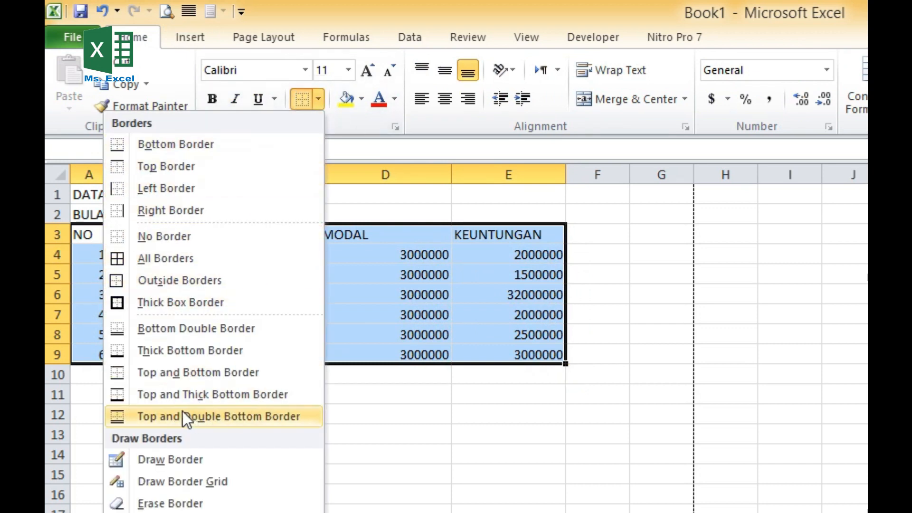
pyautogui.click(158, 259)
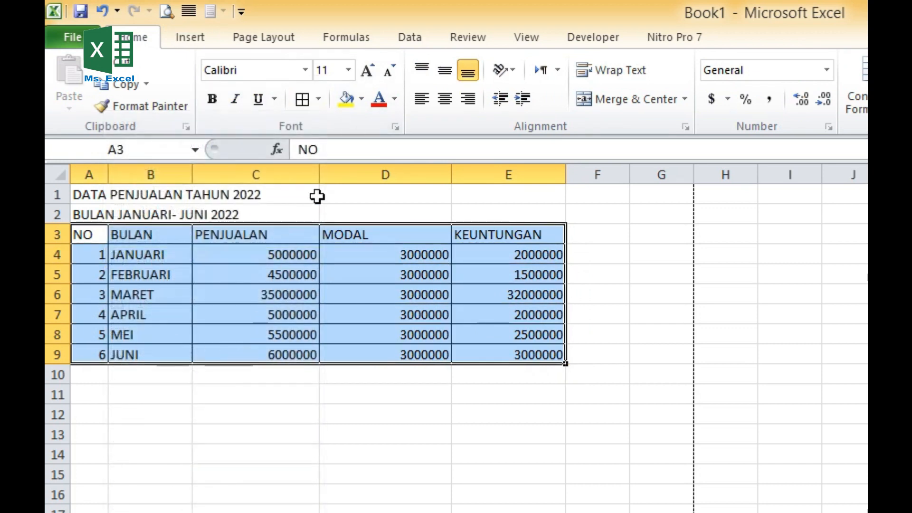
# - Center the contents of the table A3:E9 horizontally and vertically
pyautogui.click(439, 98)
pyautogui.click(445, 71)
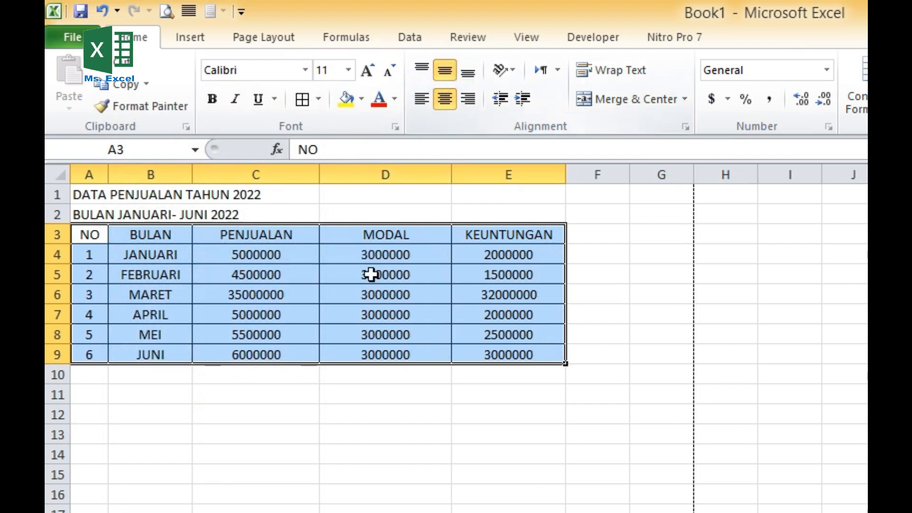
pyautogui.click(335, 434)
# - Format the amounts in C4:E9 with the Accounting number format
pyautogui.click(235, 255)
pyautogui.moveTo(235, 255); pyautogui.dragTo(515, 350)
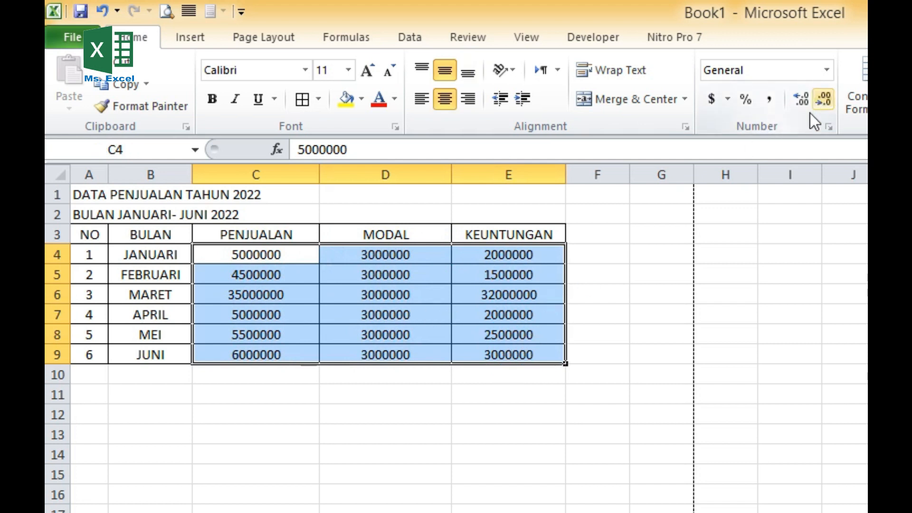
pyautogui.click(827, 70)
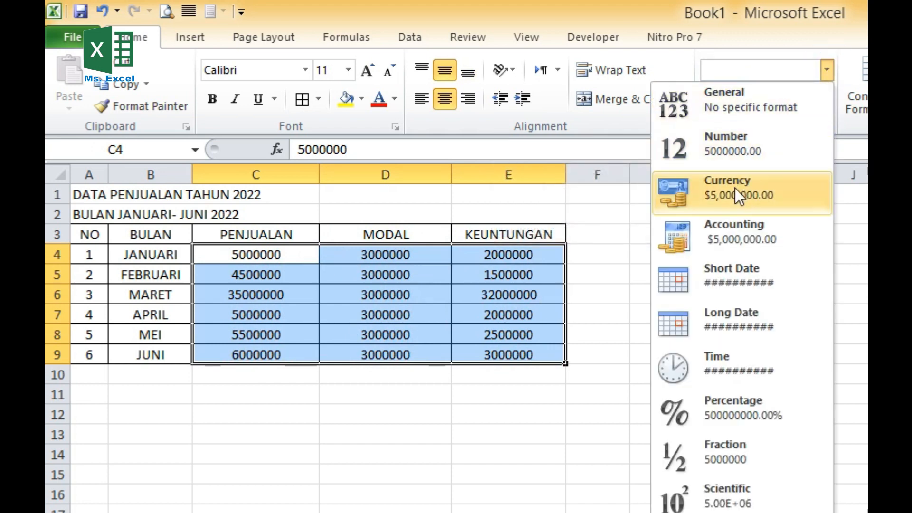
pyautogui.click(728, 240)
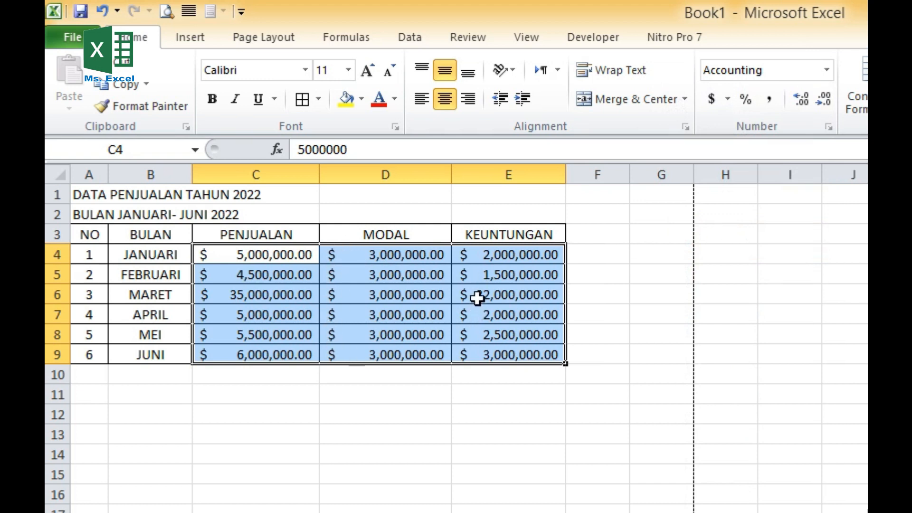
# - Set the accounting currency symbol of C4:E9 to Rp and widen column E slightly to fit the amounts
pyautogui.click(726, 100)
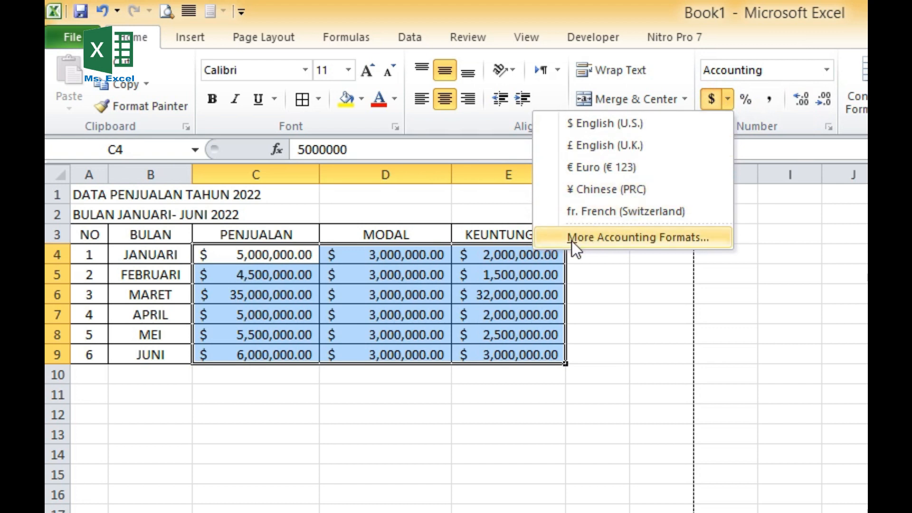
pyautogui.click(646, 237)
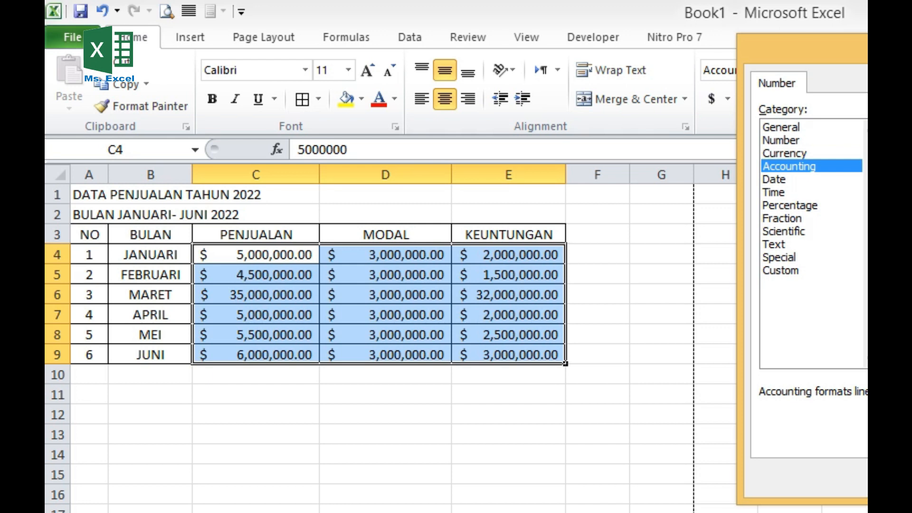
pyautogui.press('Return')
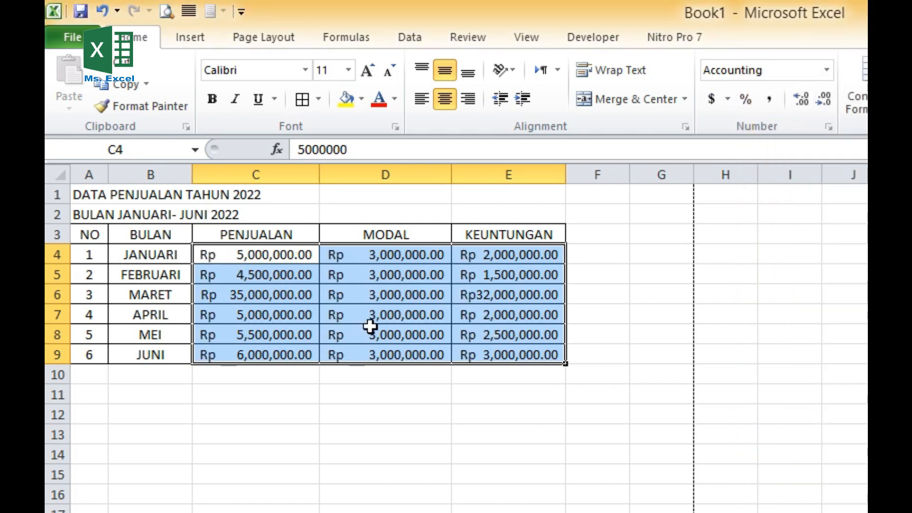
pyautogui.moveTo(565, 176); pyautogui.dragTo(583, 177)
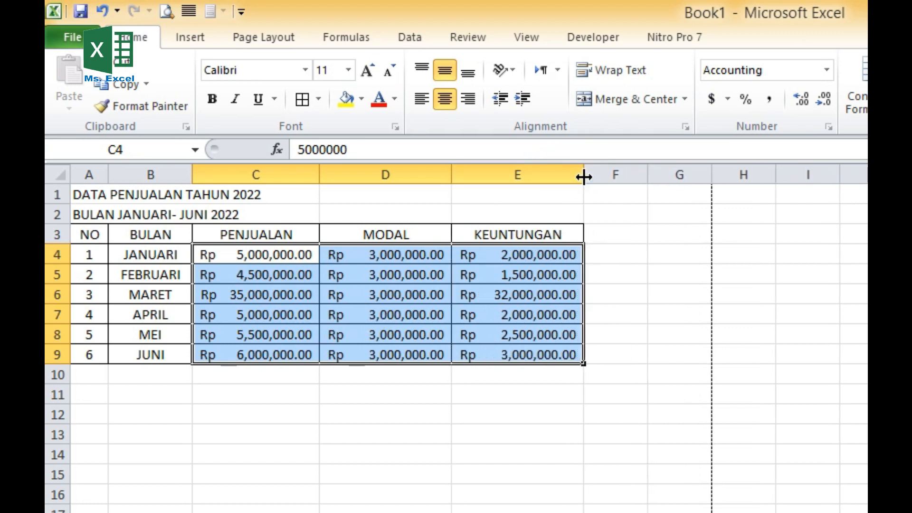
# - Correct the March sales amount in C6 to 3500000
pyautogui.click(236, 296)
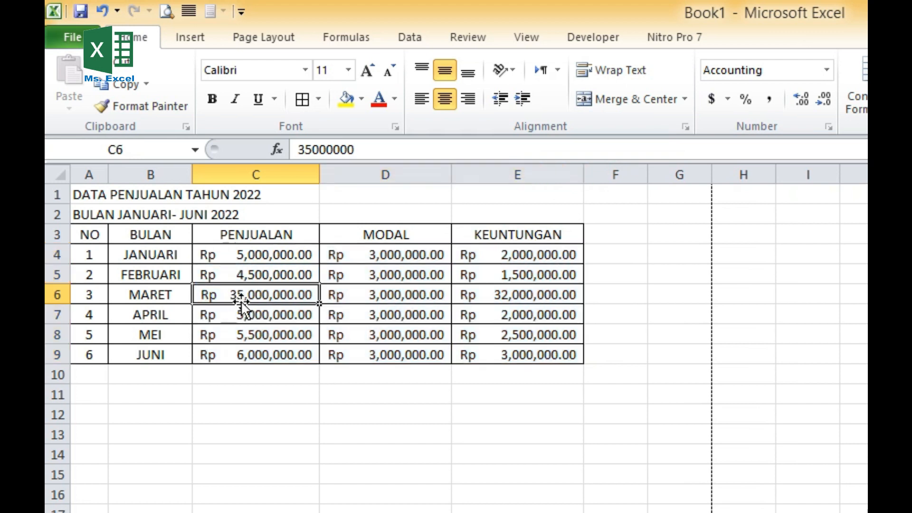
pyautogui.doubleClick(261, 296)
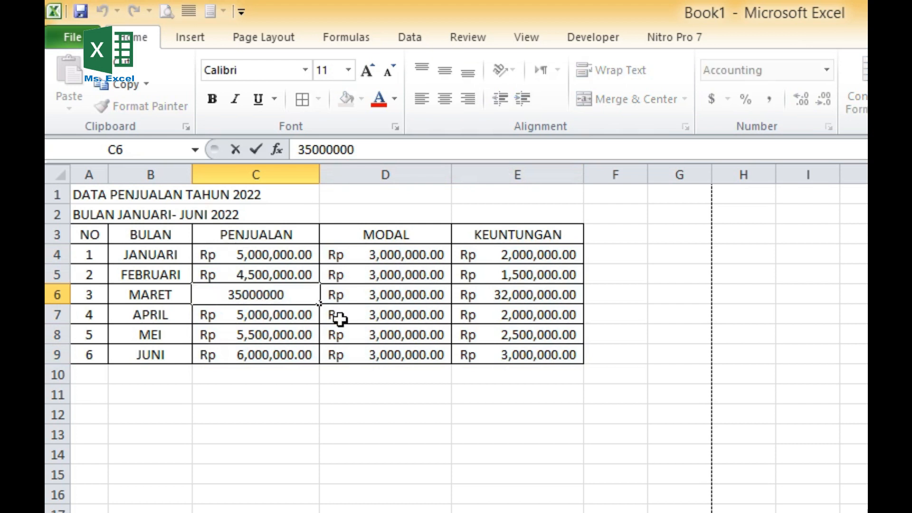
pyautogui.press('BackSpace')
pyautogui.press('Return')
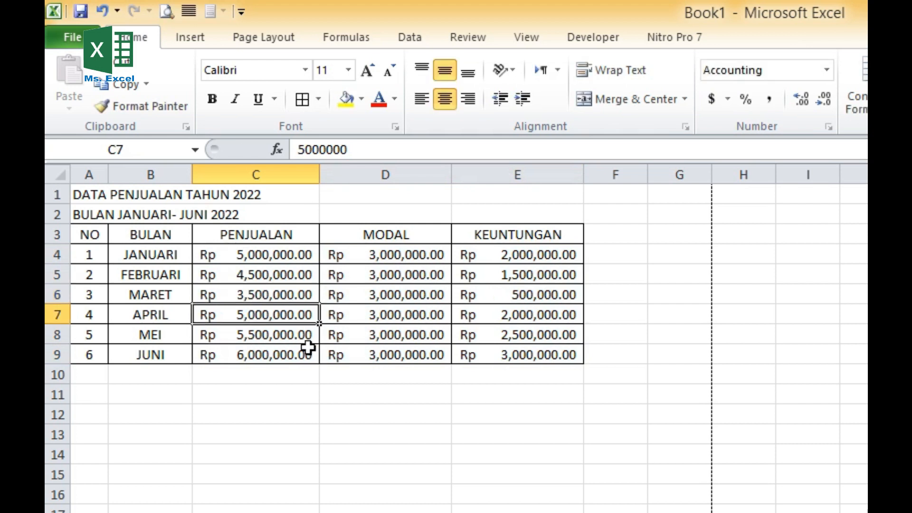
pyautogui.click(358, 391)
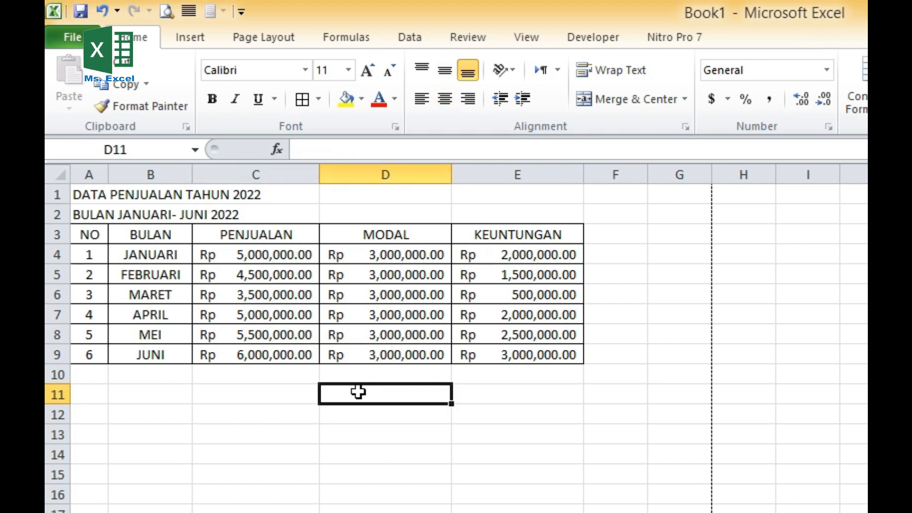
# - Merge and center the two title lines across A1:E1 and A2:E2
pyautogui.moveTo(90, 195); pyautogui.dragTo(537, 192)
pyautogui.click(622, 99)
pyautogui.moveTo(92, 215); pyautogui.dragTo(499, 212)
pyautogui.click(613, 100)
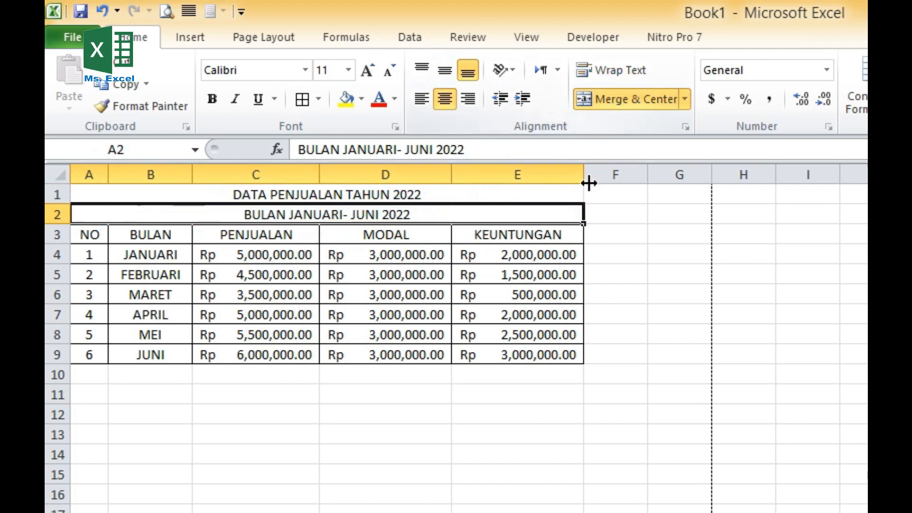
pyautogui.click(469, 489)
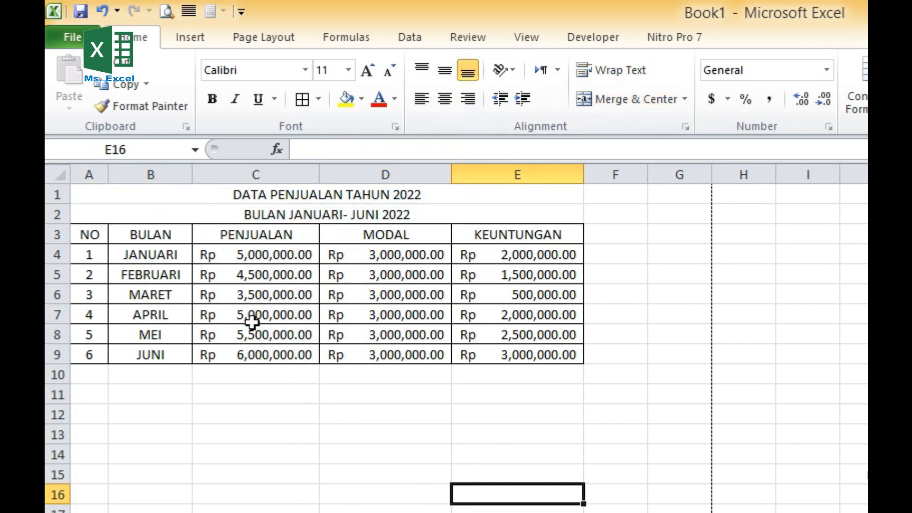
# - Widen columns B, C, D and E slightly to give the table contents more room
pyautogui.moveTo(192, 174); pyautogui.dragTo(212, 174)
pyautogui.moveTo(337, 173); pyautogui.dragTo(369, 174)
pyautogui.moveTo(504, 174); pyautogui.dragTo(513, 174)
pyautogui.moveTo(638, 178); pyautogui.dragTo(657, 175)
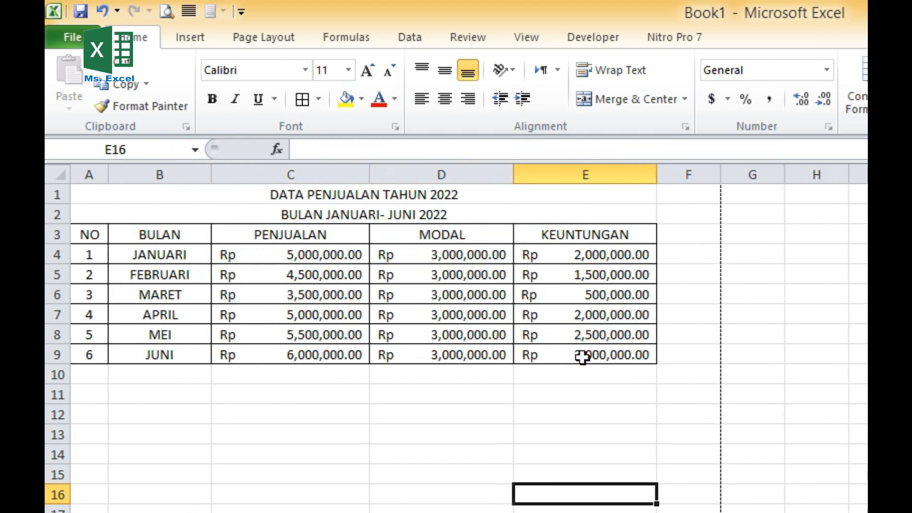
pyautogui.click(557, 413)
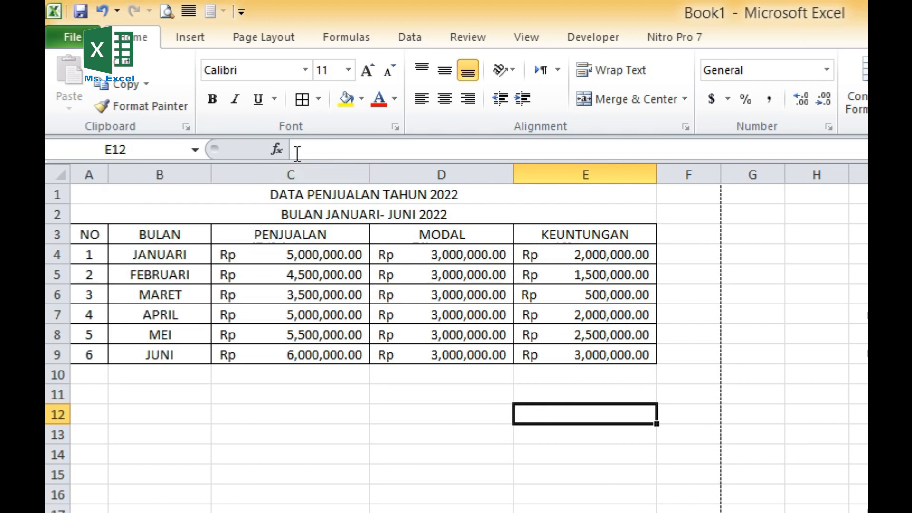
pyautogui.click(308, 434)
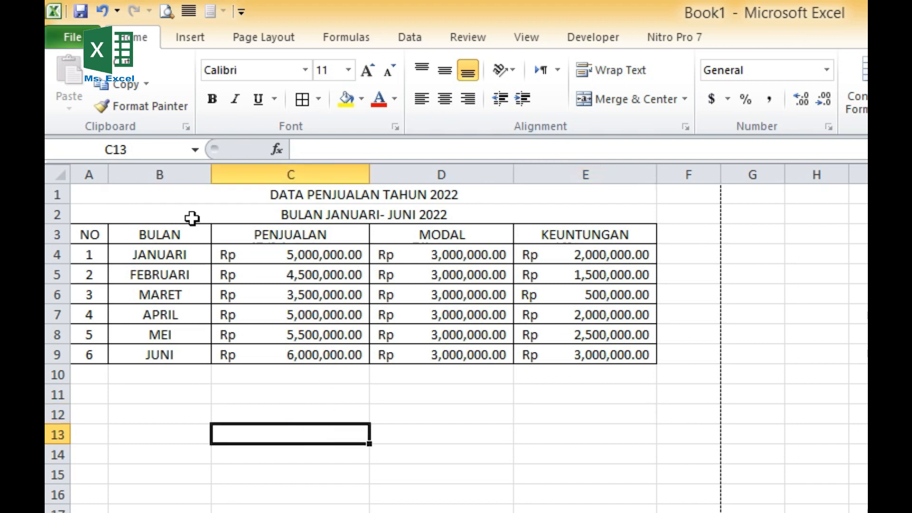
# - Insert a 3-D stacked column chart from the titles and table in A1:E9
pyautogui.moveTo(196, 197); pyautogui.dragTo(181, 354)
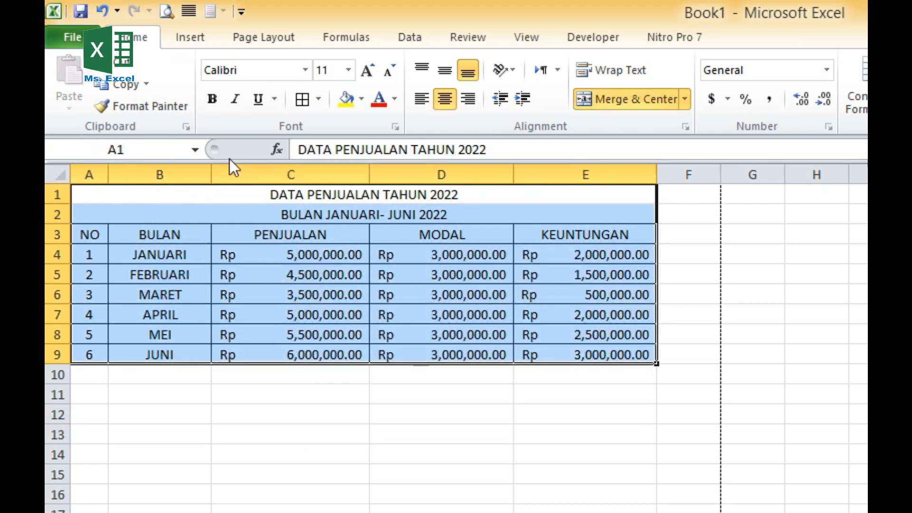
pyautogui.click(195, 42)
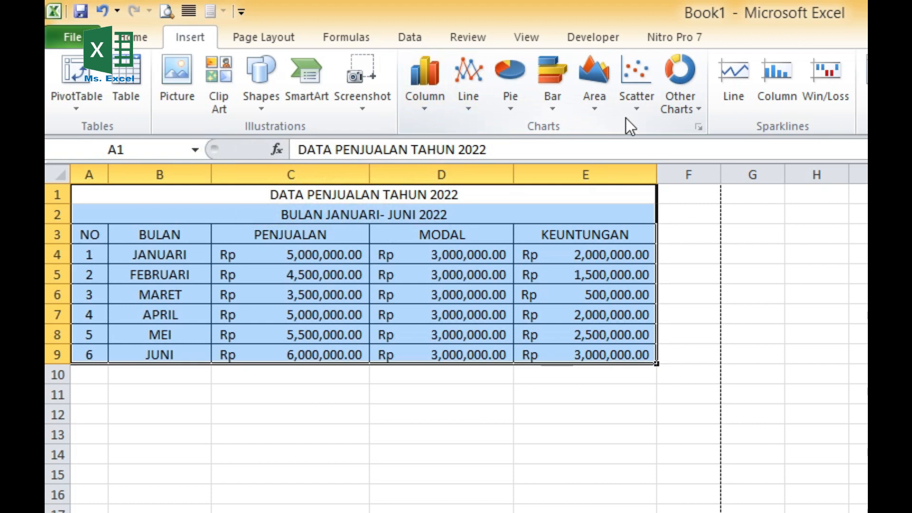
pyautogui.click(700, 110)
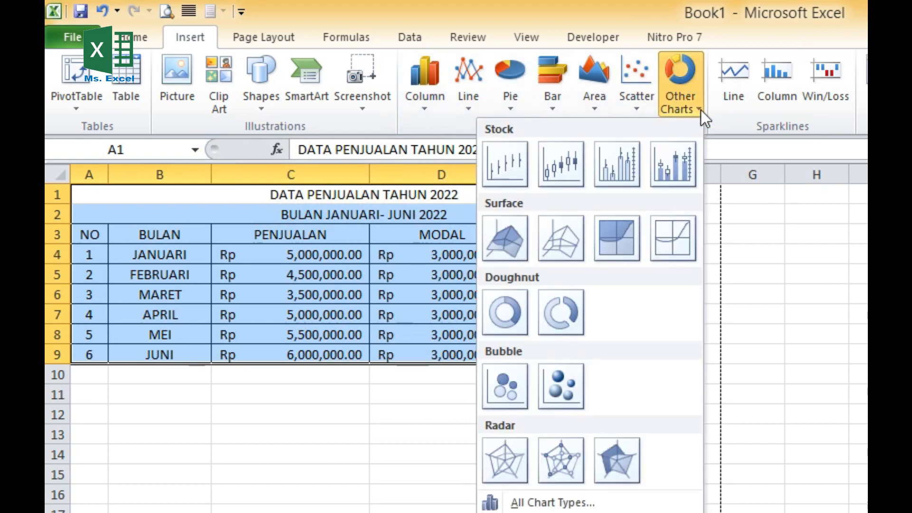
pyautogui.click(437, 114)
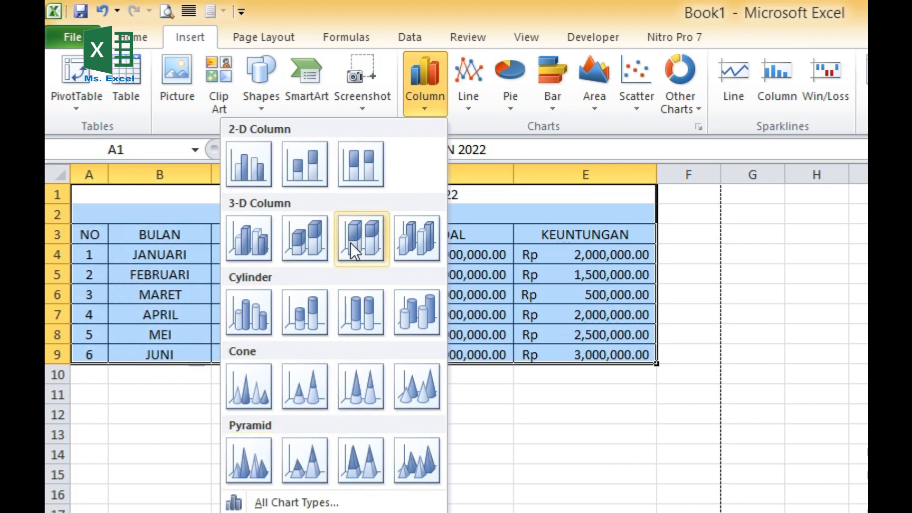
pyautogui.click(309, 237)
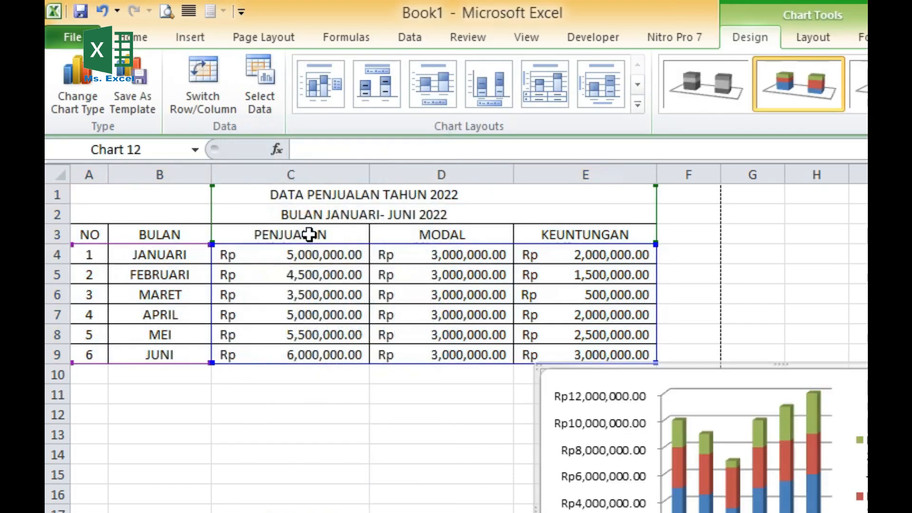
# - Move the chart below the table and enlarge it to about the table's width, spanning rows 11 to 27
pyautogui.moveTo(515, 244); pyautogui.dragTo(223, 256)
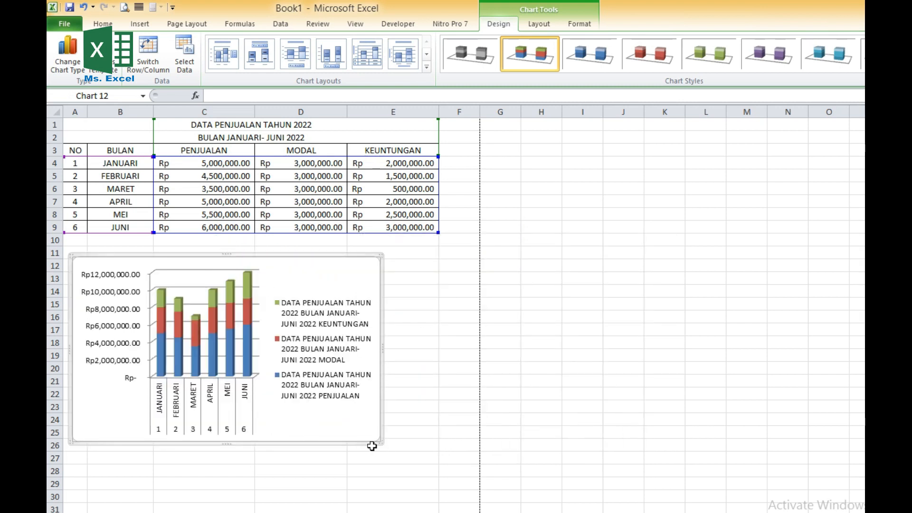
pyautogui.moveTo(382, 441); pyautogui.dragTo(439, 462)
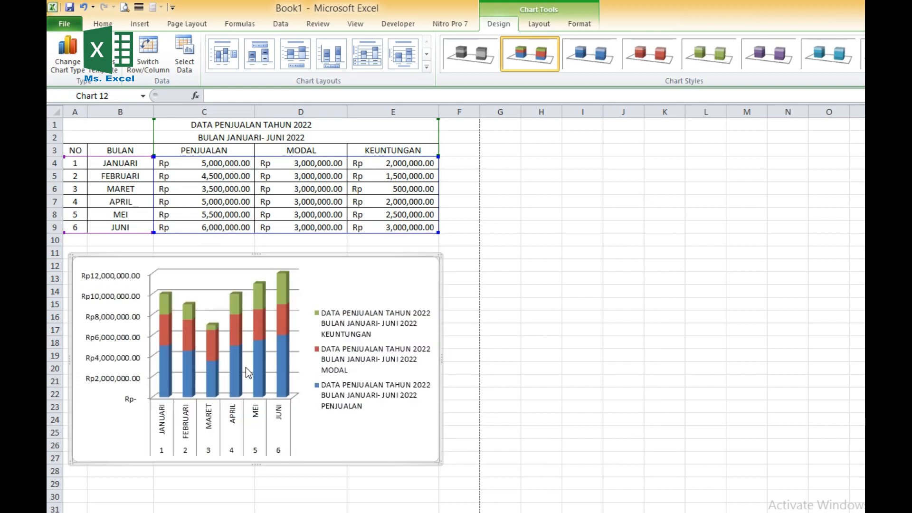
pyautogui.click(276, 301)
pyautogui.click(326, 261)
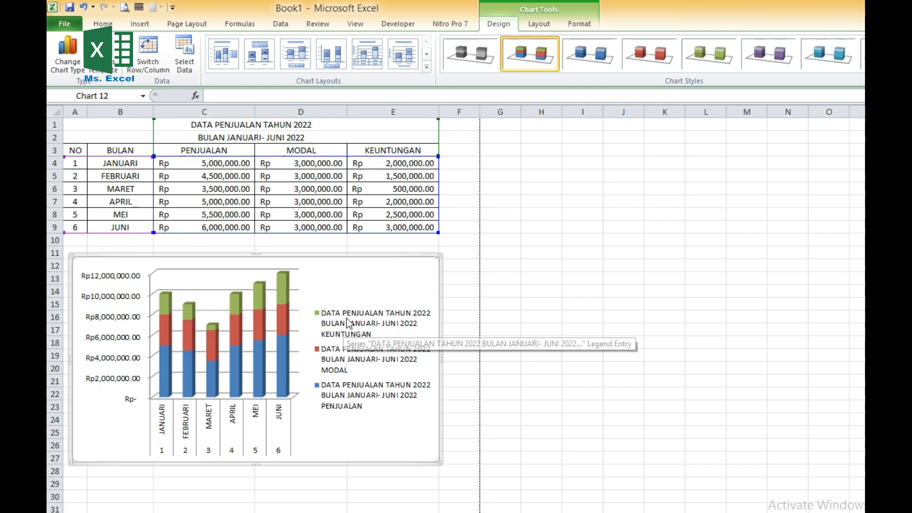
# - Try the blue, red, green and purple chart styles on the column chart
pyautogui.click(259, 324)
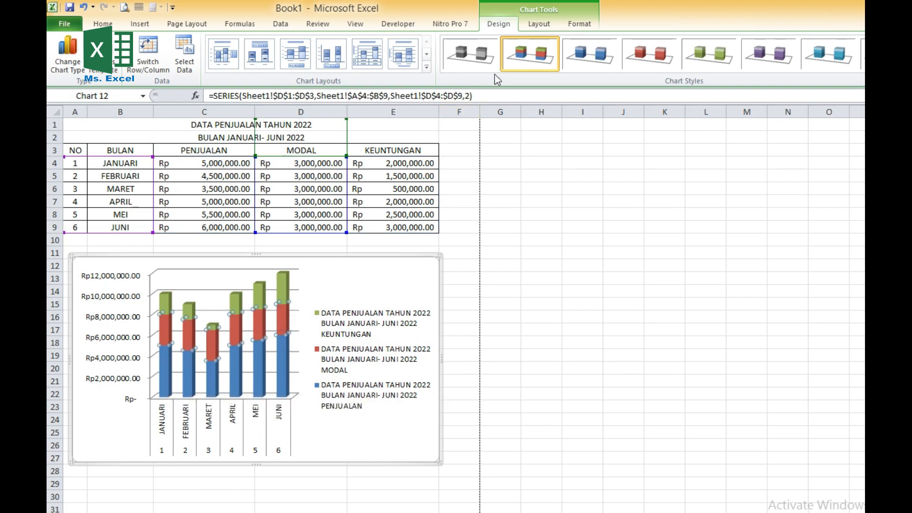
pyautogui.click(577, 56)
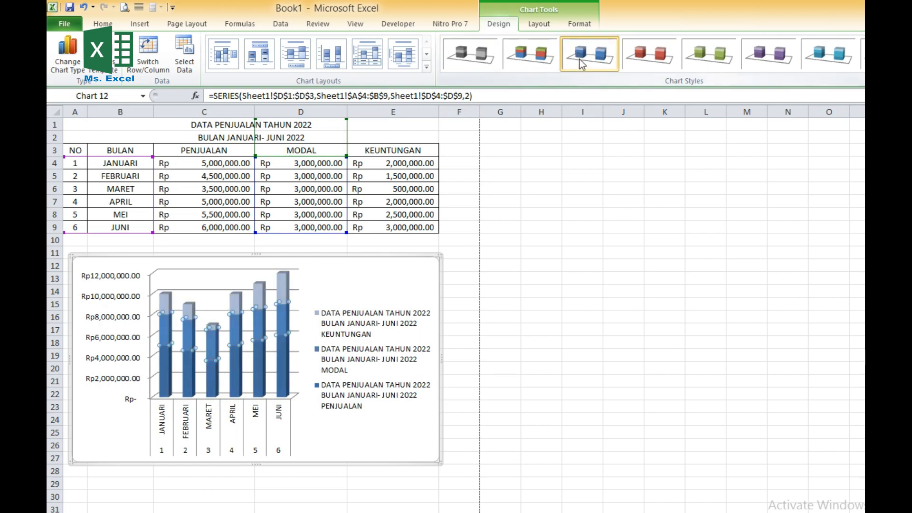
pyautogui.click(644, 62)
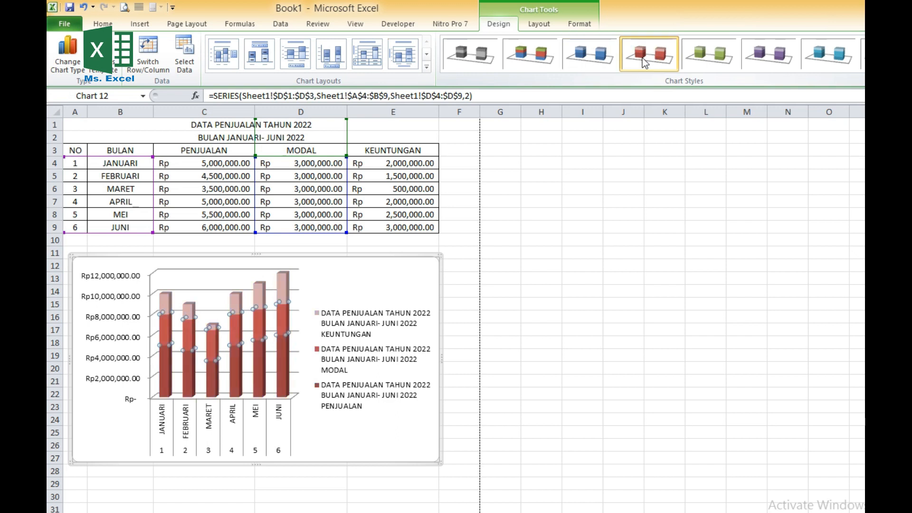
pyautogui.click(704, 52)
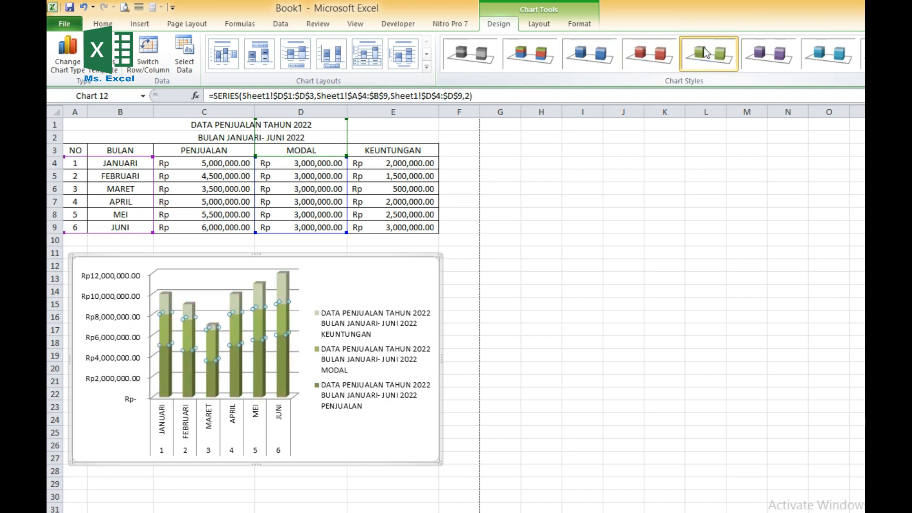
pyautogui.click(758, 60)
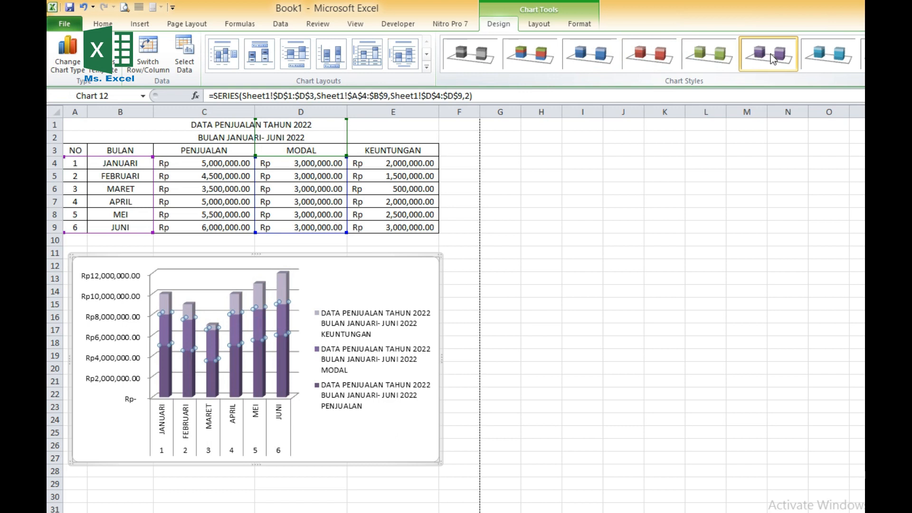
# - Apply the blue chart style to the column chart and deselect the chart
pyautogui.click(593, 59)
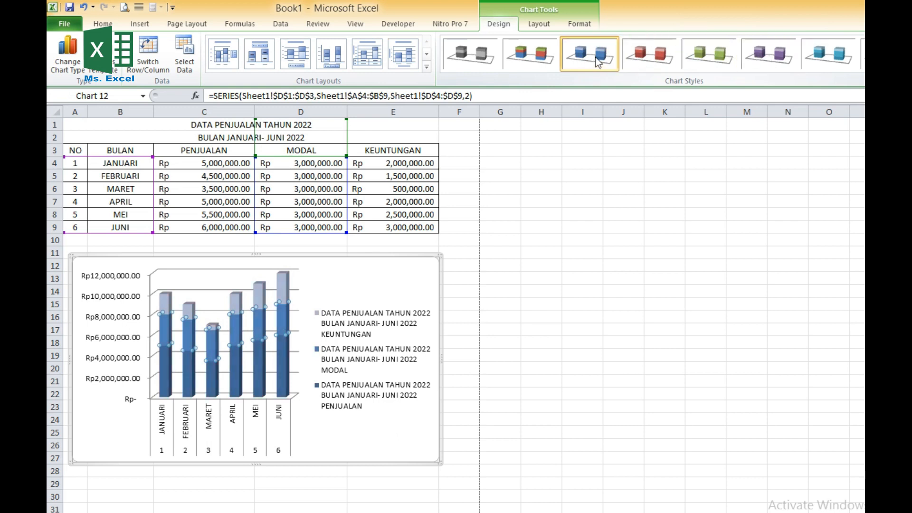
pyautogui.click(335, 427)
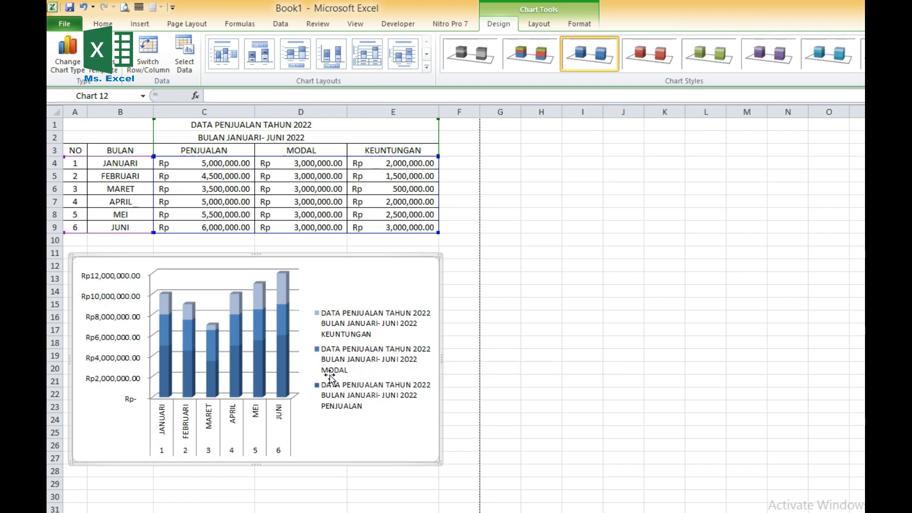
pyautogui.click(334, 375)
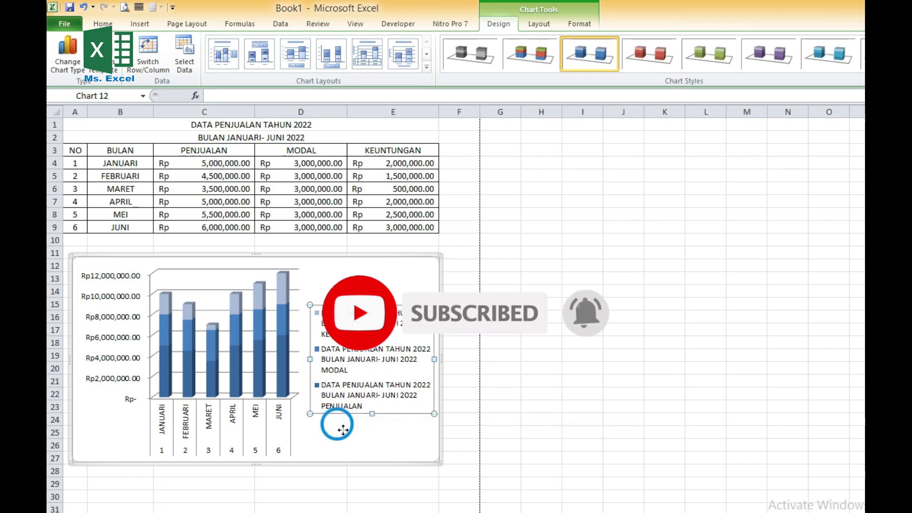
pyautogui.click(337, 420)
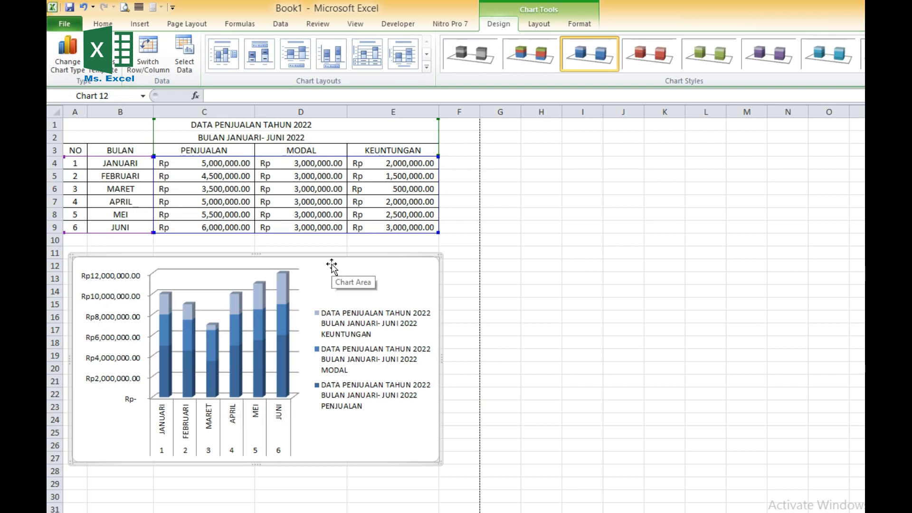
pyautogui.click(503, 264)
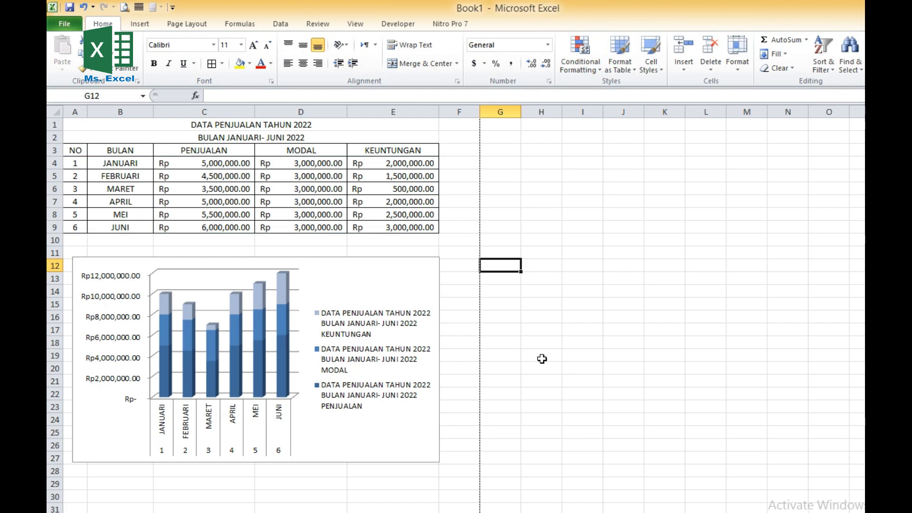
# - Enter the place and date line "JAKARTA, 30 JUNI 2022" in D29 below the chart
pyautogui.scroll(-1, 542, 359)
pyautogui.click(332, 457)
pyautogui.click(331, 449)
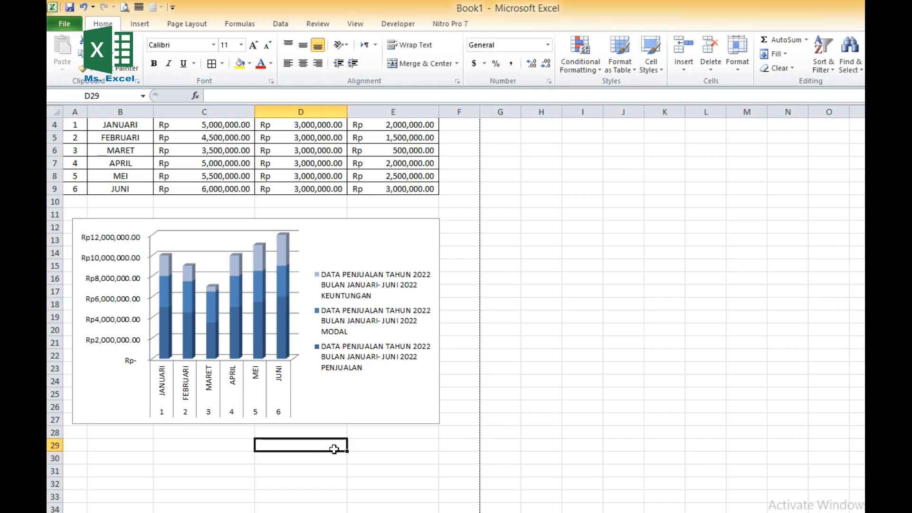
pyautogui.scroll(1, 334, 448)
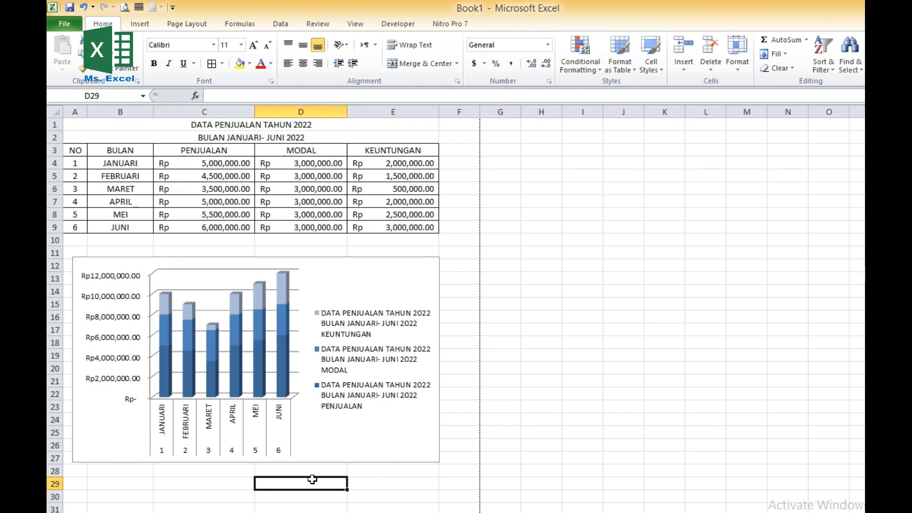
pyautogui.write('jA')
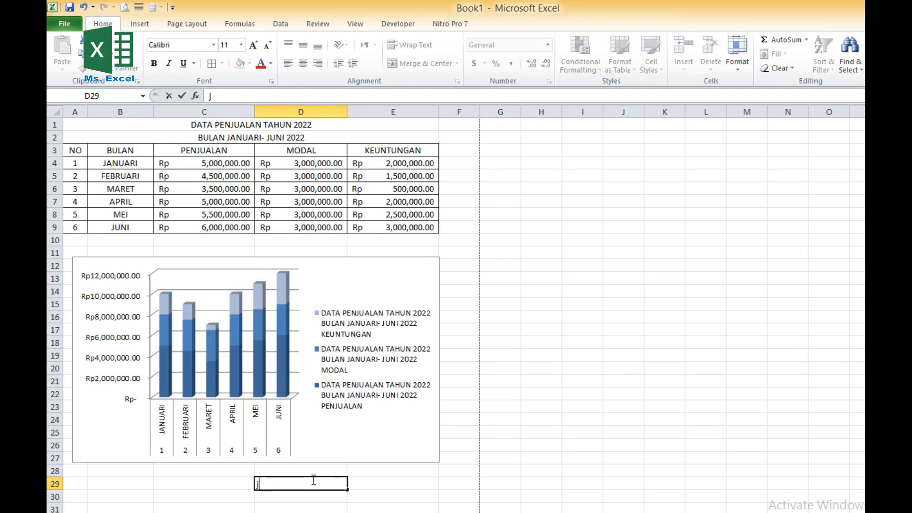
pyautogui.press('BackSpace')
pyautogui.press('BackSpace')
pyautogui.write('JAKARTA')
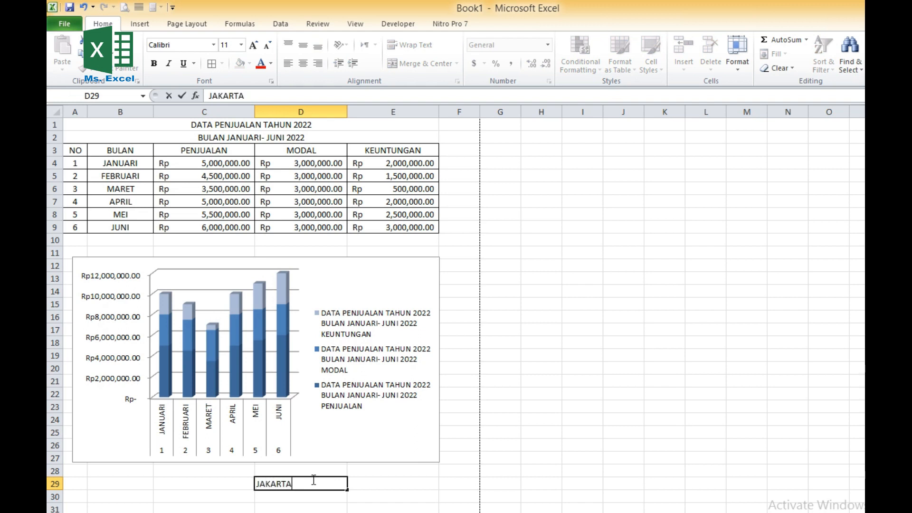
pyautogui.write(', 30 JUNI 2022')
pyautogui.press('Return')
# - Enter the signatory title "SALESMEN," in D30, directly below the place and date line
pyautogui.write('SALESMEN')
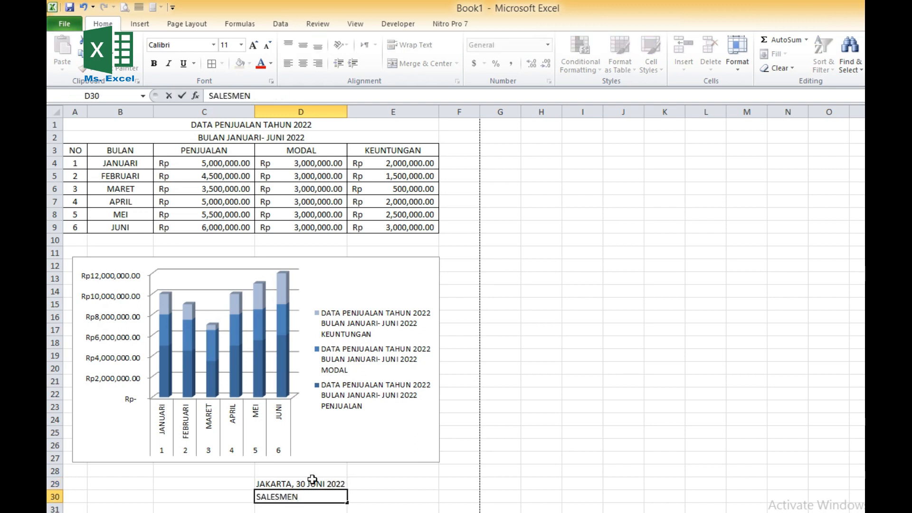
pyautogui.write(',')
pyautogui.press('Return')
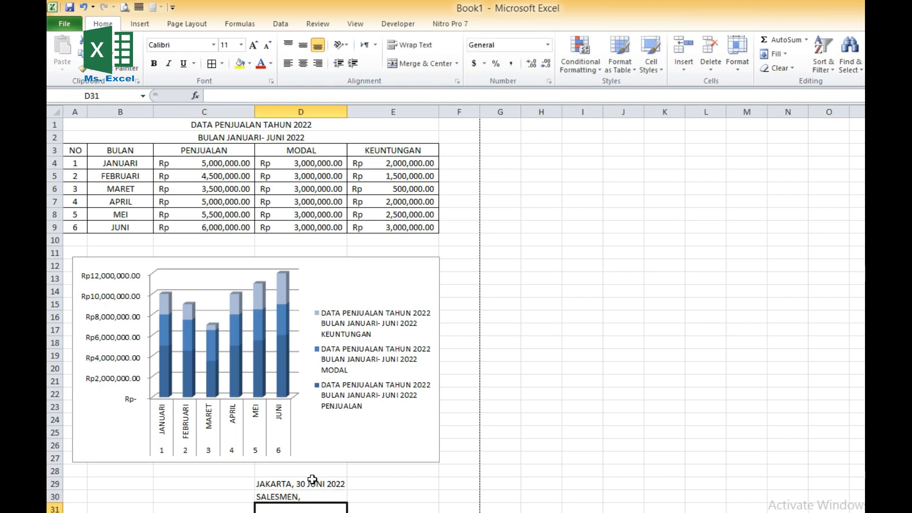
# - Leave one blank row below the title and enter the signatory's name in parentheses in D32
pyautogui.press('Return')
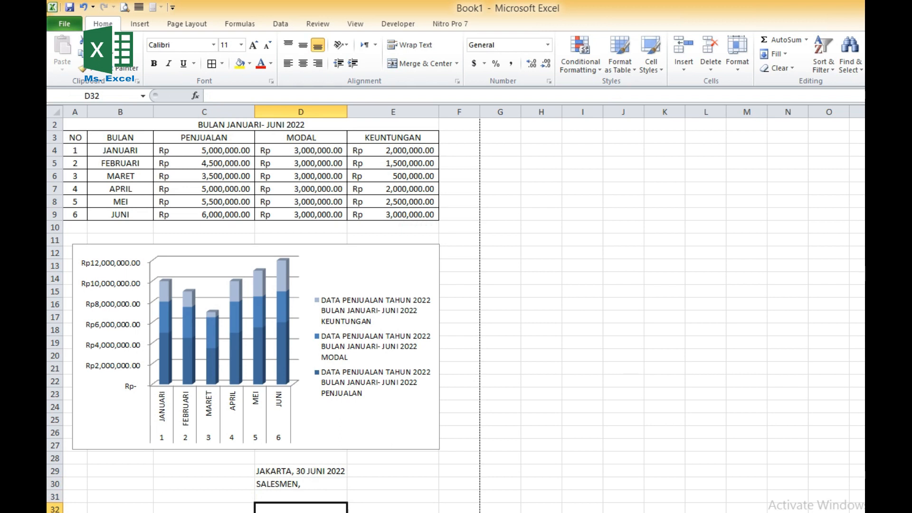
pyautogui.write('(')
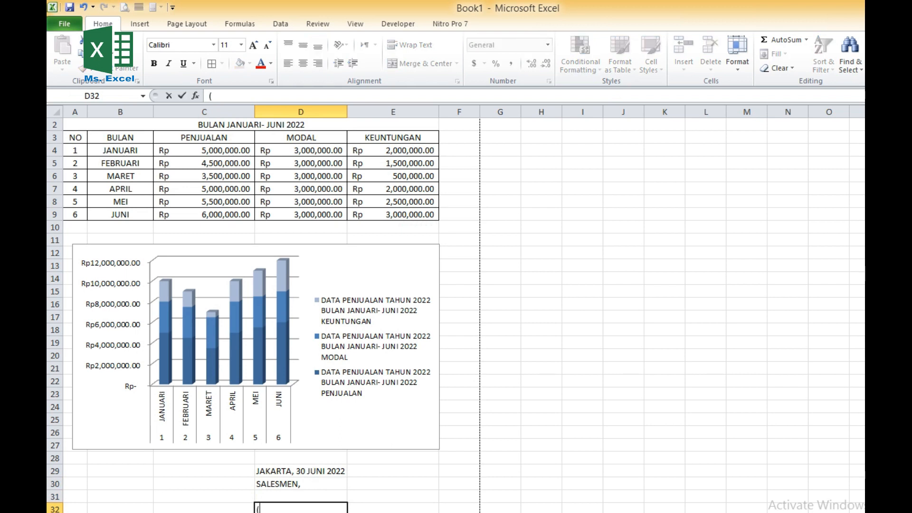
pyautogui.write('APRILIA)')
pyautogui.press('Return')
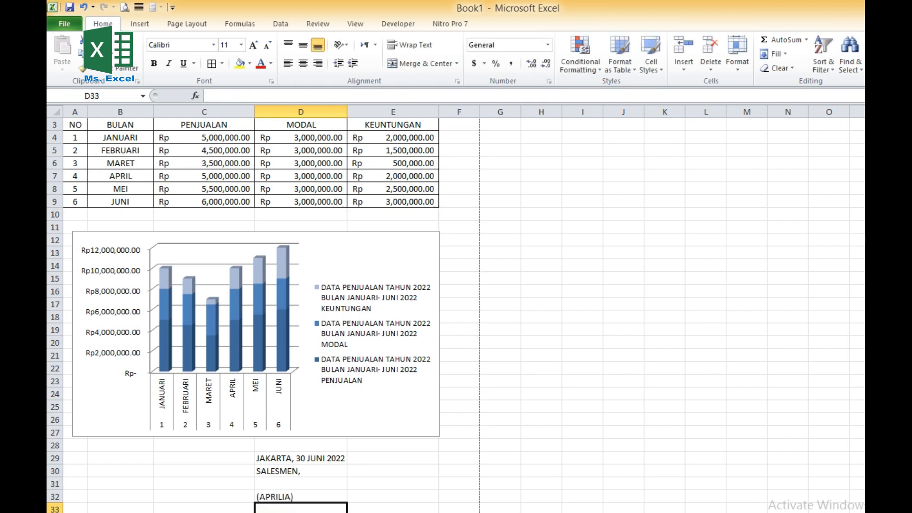
pyautogui.click(468, 484)
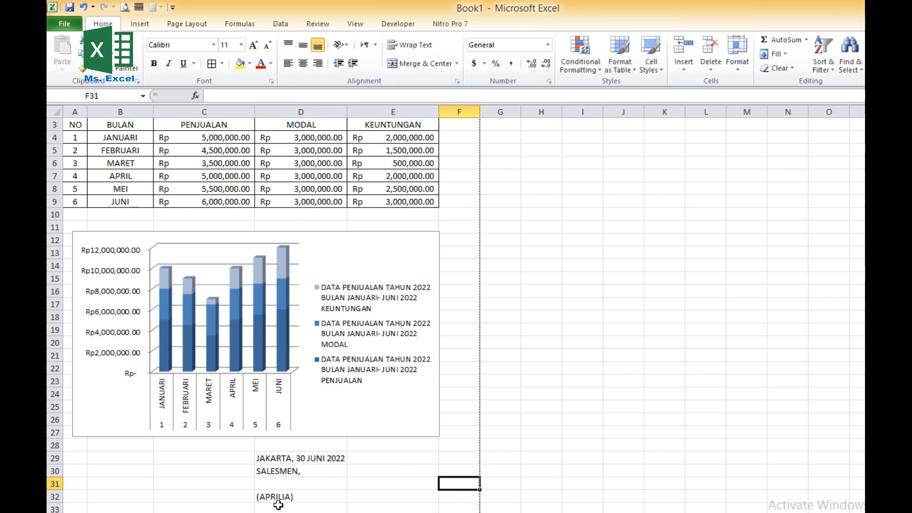
# - Check the print preview of the table, chart and signature block, zooming in and back to full page, and return to the worksheet
pyautogui.scroll(1, 337, 478)
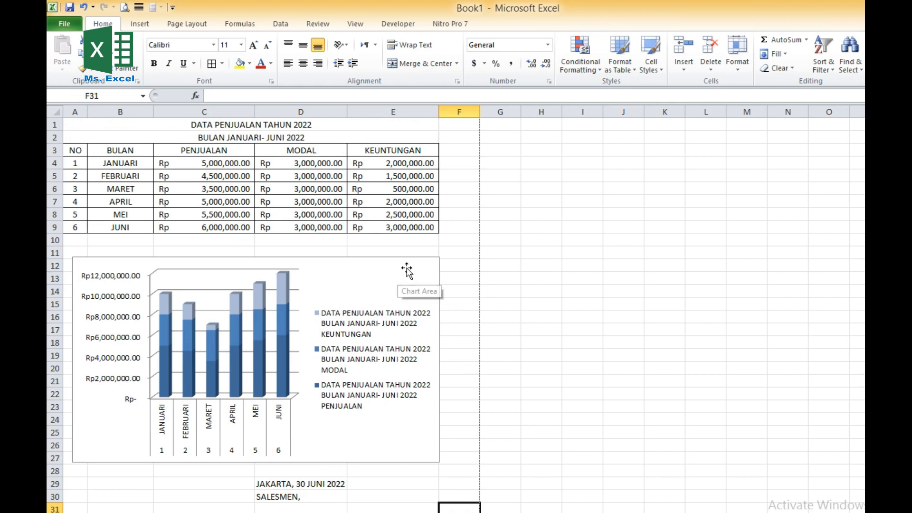
pyautogui.click(124, 11)
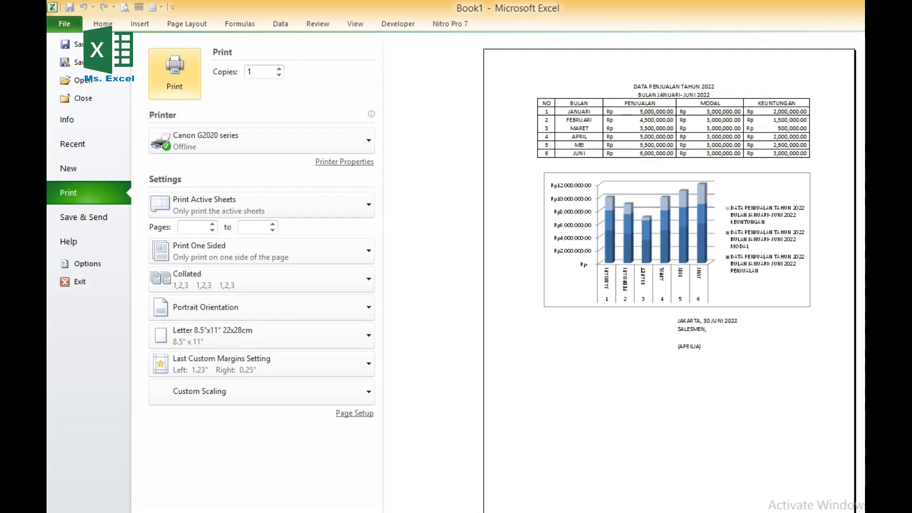
pyautogui.click(907, 510)
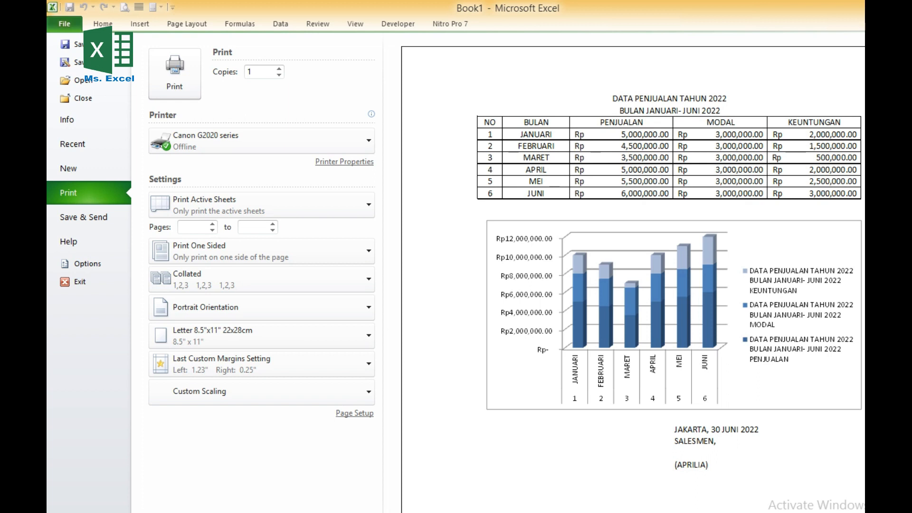
pyautogui.click(906, 510)
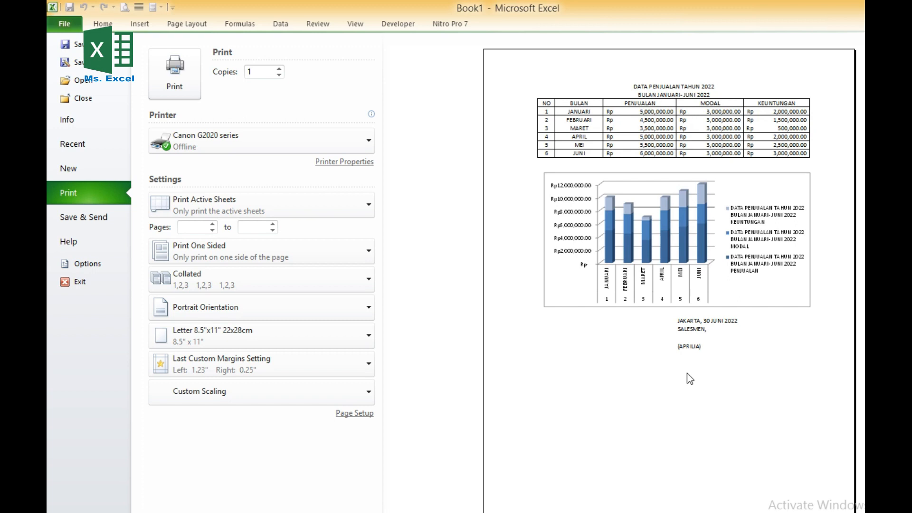
pyautogui.click(102, 24)
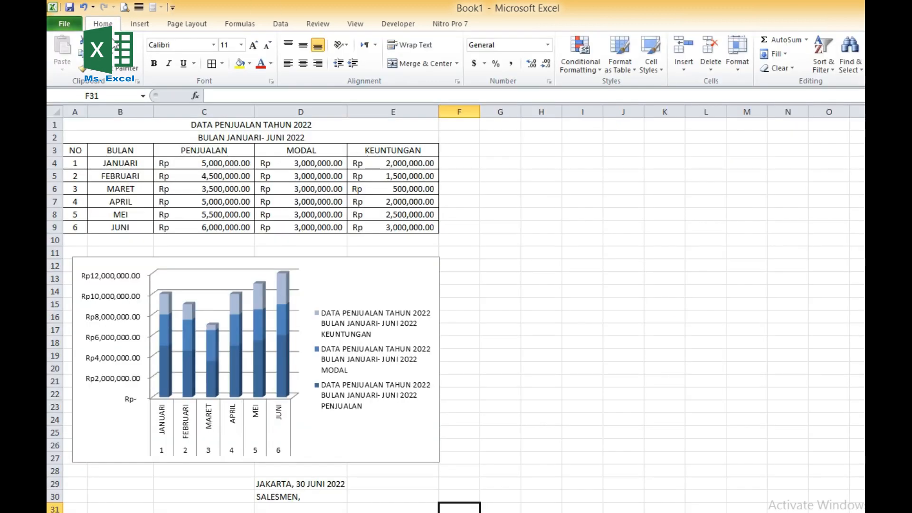
pyautogui.click(489, 216)
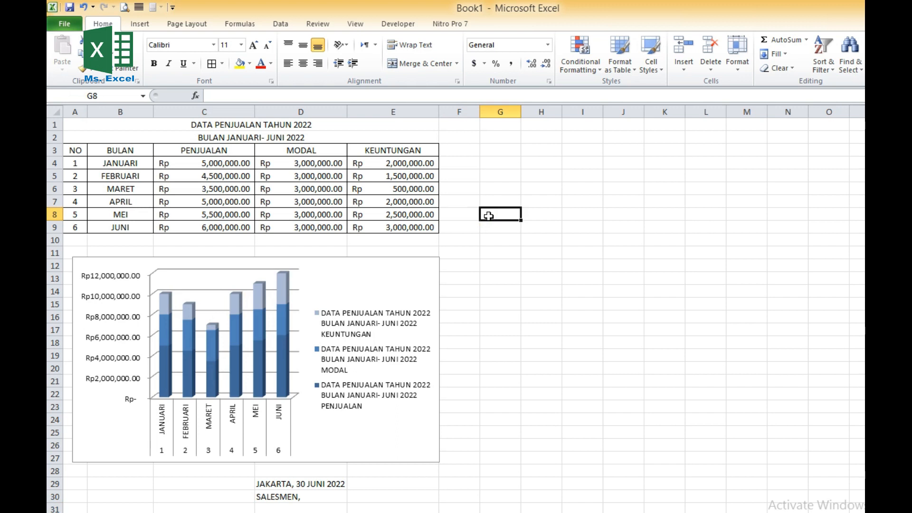